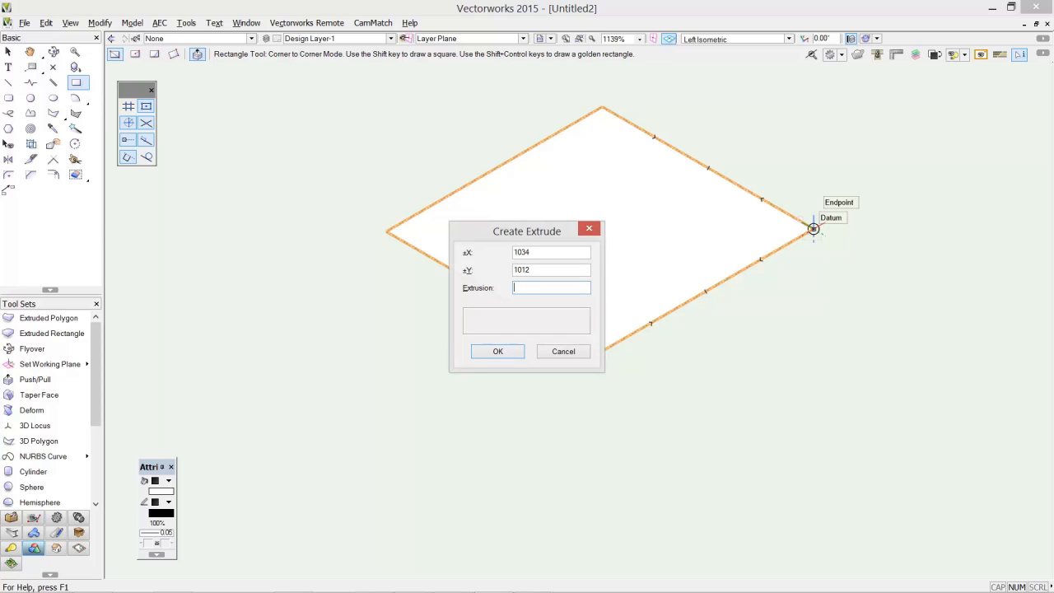
- Leave the 1034 by 1012 rectangle with zero extrusion and bring the Object Info, Navigation and Resource Browser palettes over the drawing
key(Escape)
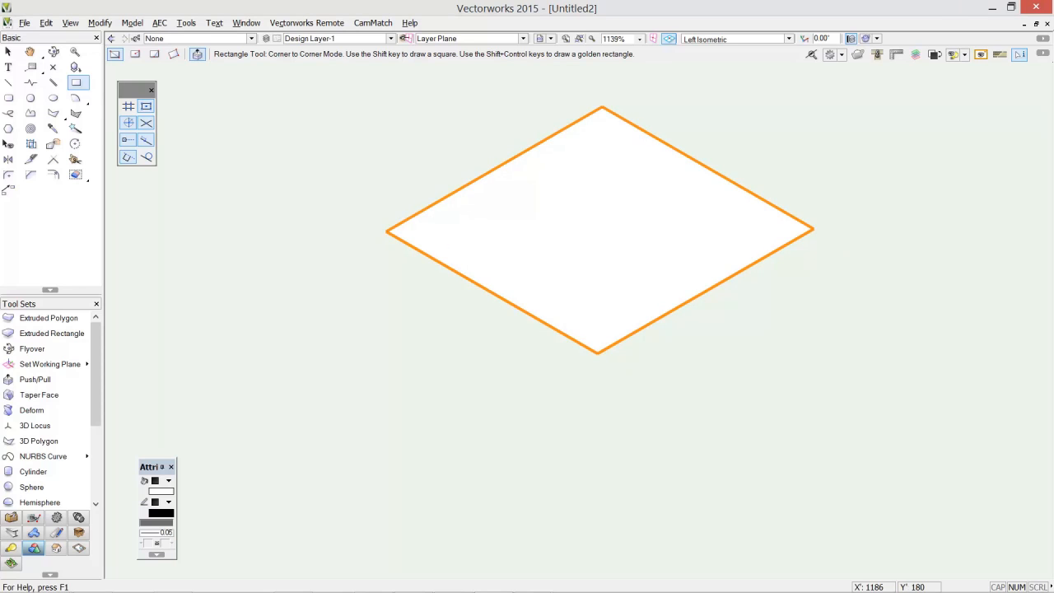
drag(990, 90, 940, 129)
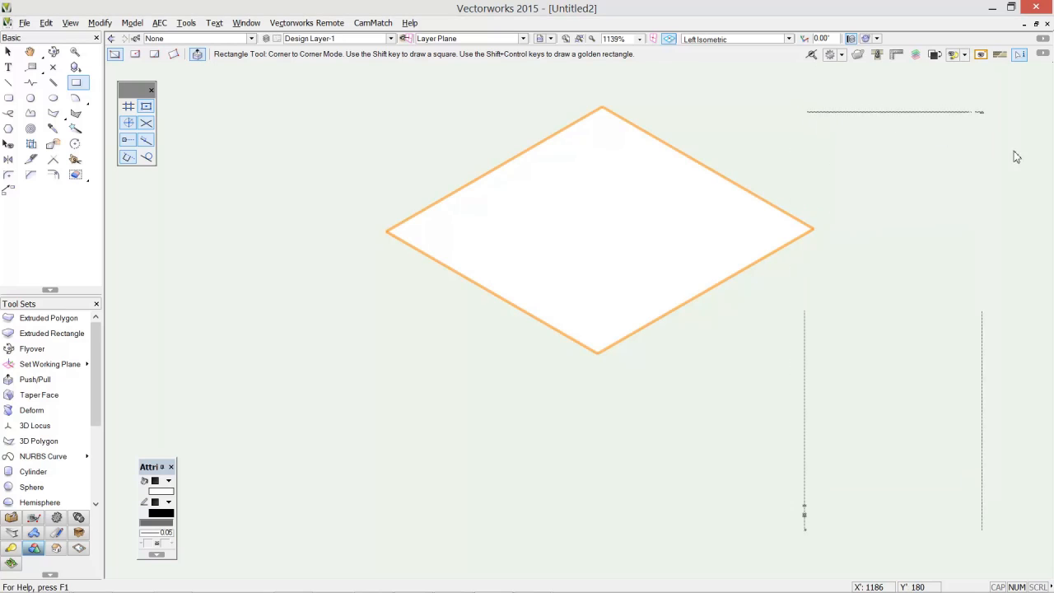
drag(1053, 132, 922, 252)
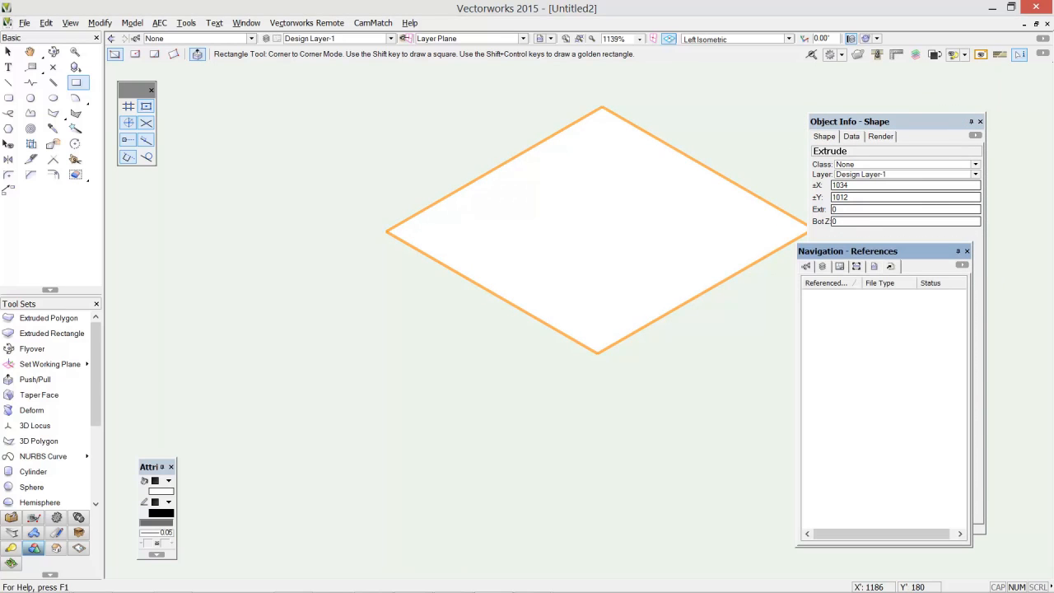
drag(1053, 190, 861, 257)
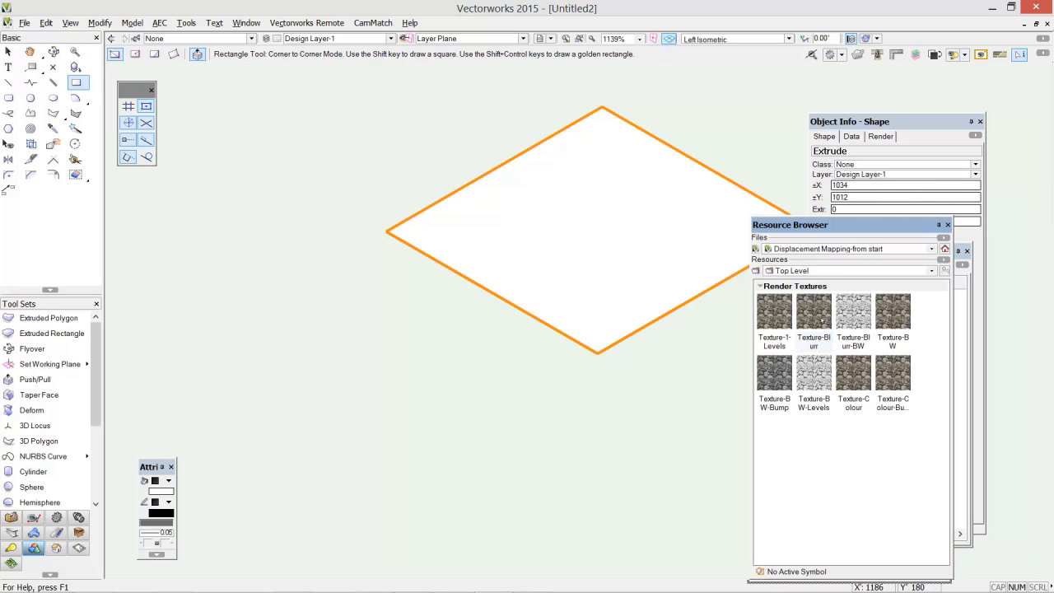
- Create a new Renderworks texture in Untitled2 and name it Pebbles
click(943, 259)
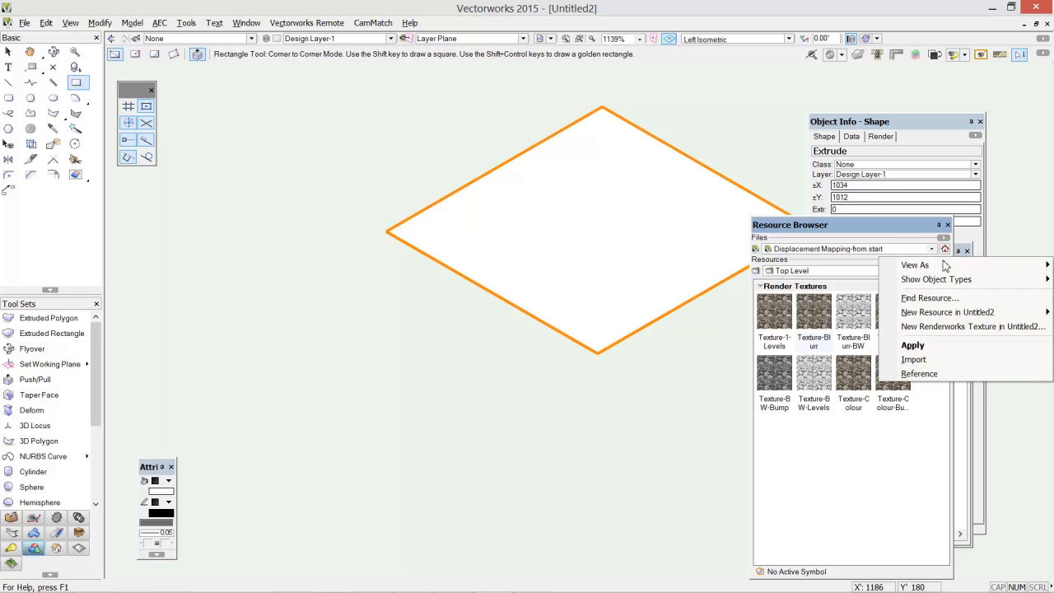
click(937, 327)
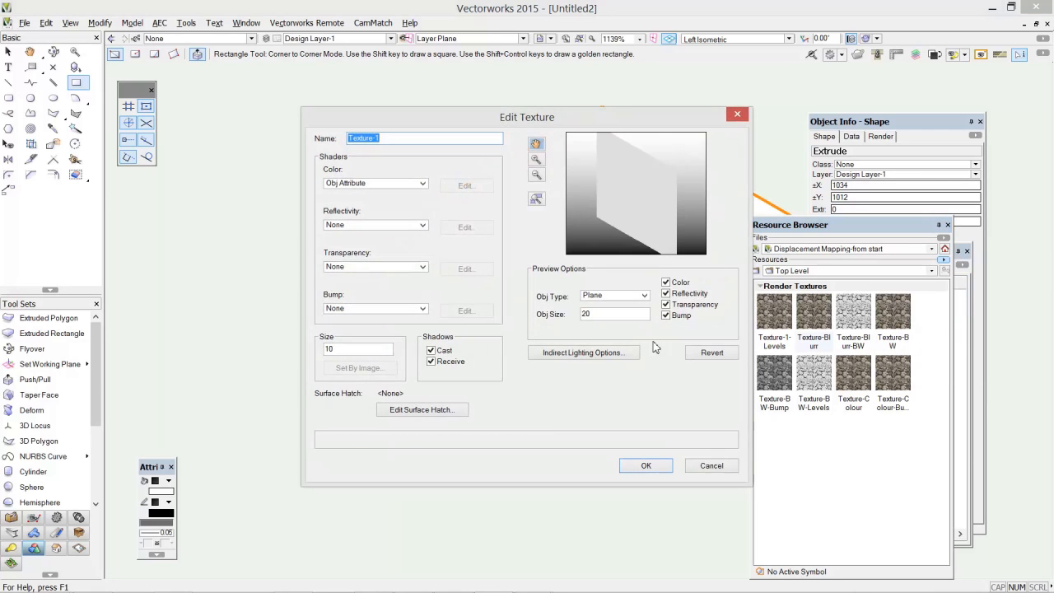
text(Pebbles)
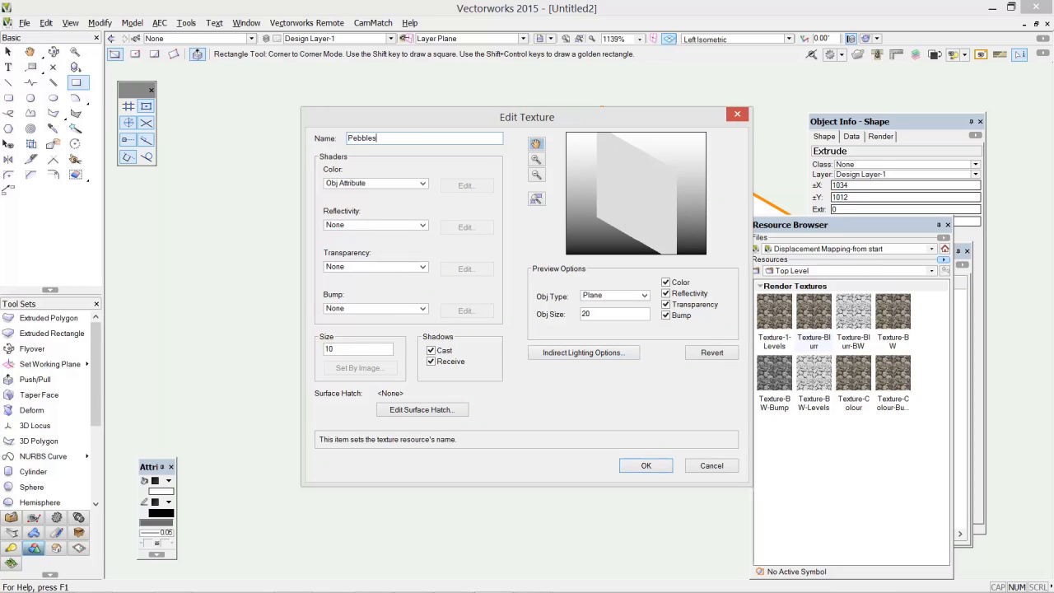
- Set the texture's color shader to Image using the pebbles picture, tiled horizontally and vertically with no color filter
click(414, 183)
click(362, 213)
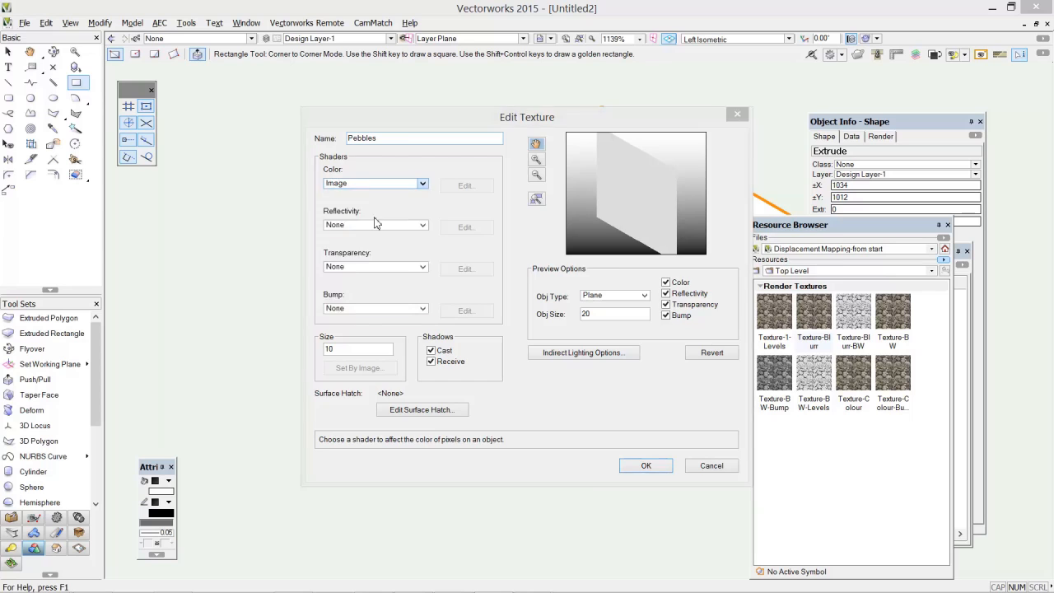
double_click(508, 266)
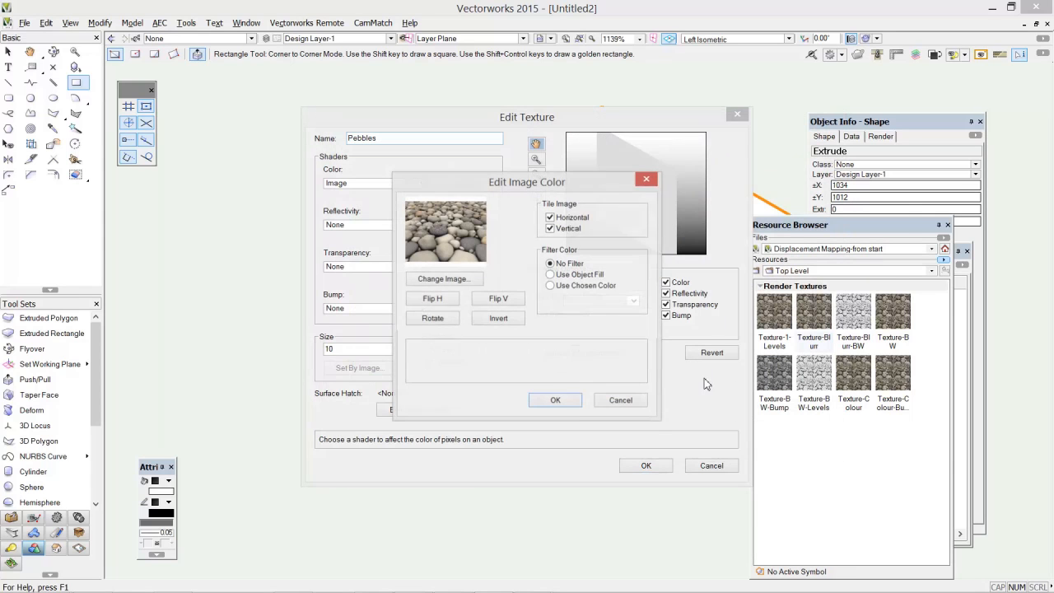
click(553, 400)
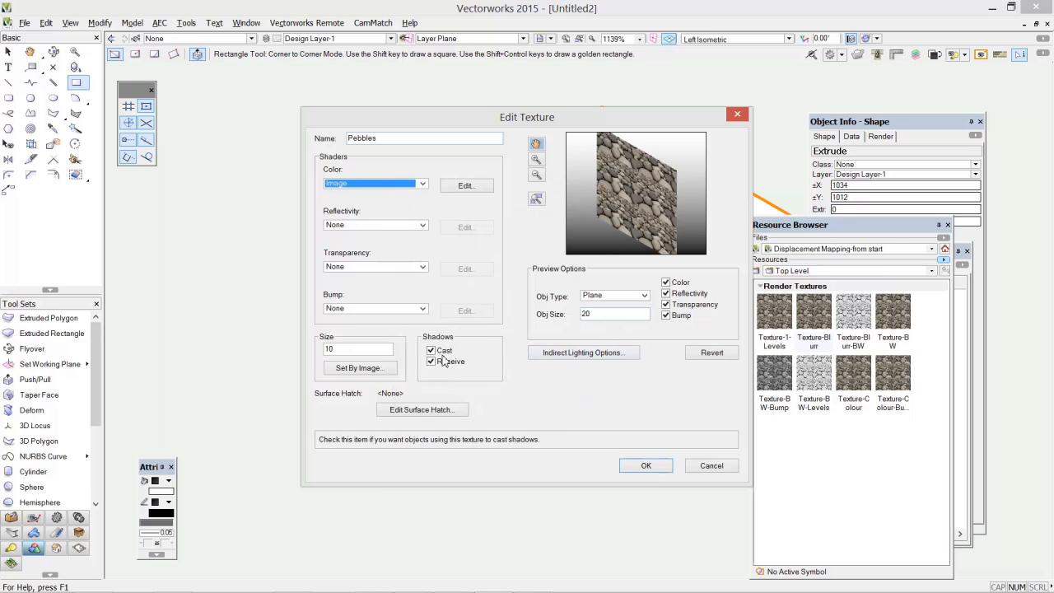
- Size the texture to 1015 by marking a feature across the image's full width, and set the preview object size to 1000
click(370, 373)
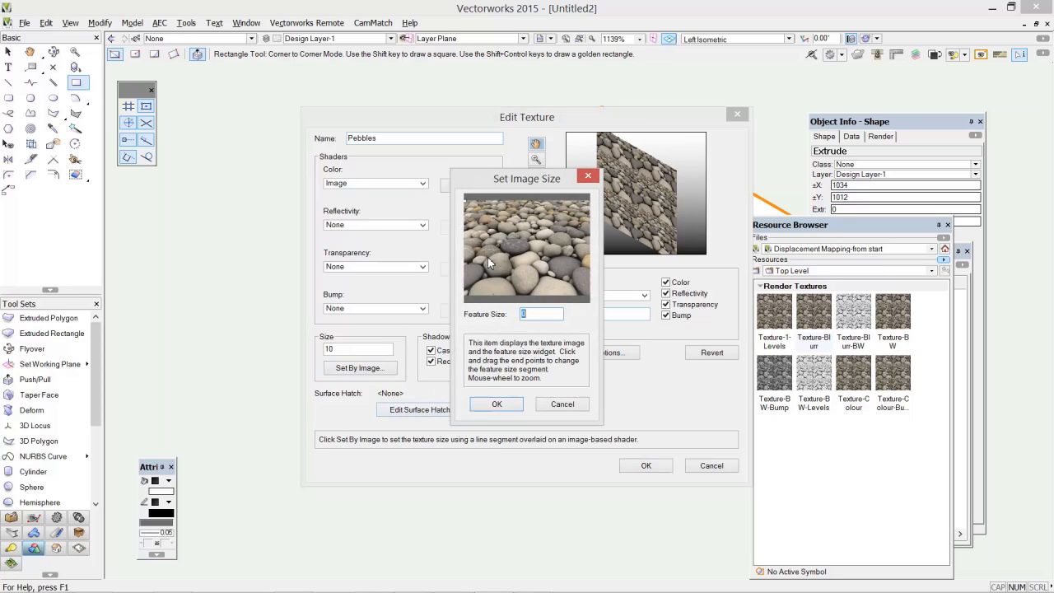
drag(471, 197, 581, 191)
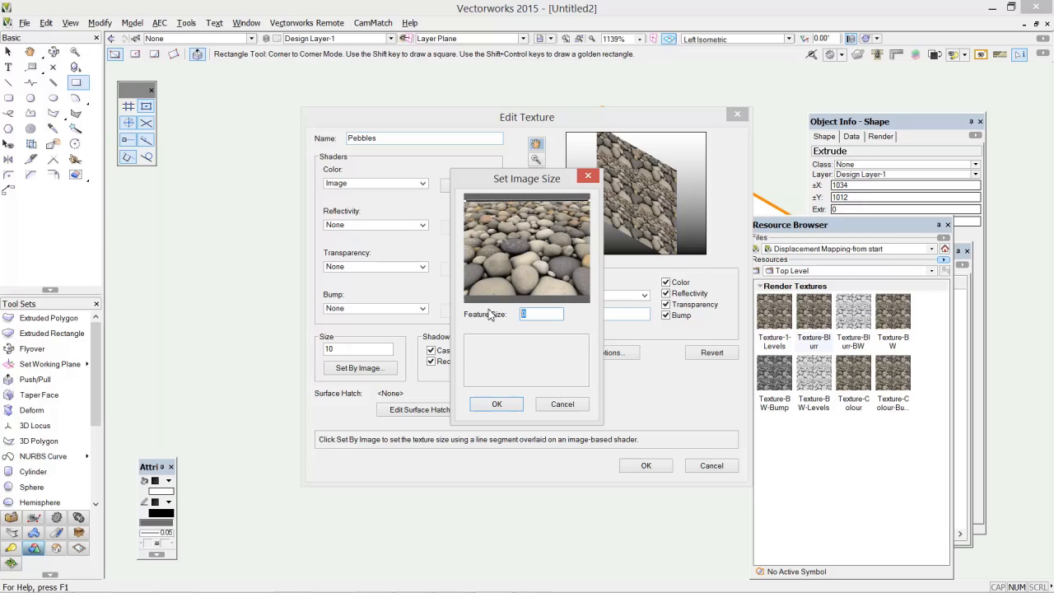
click(496, 403)
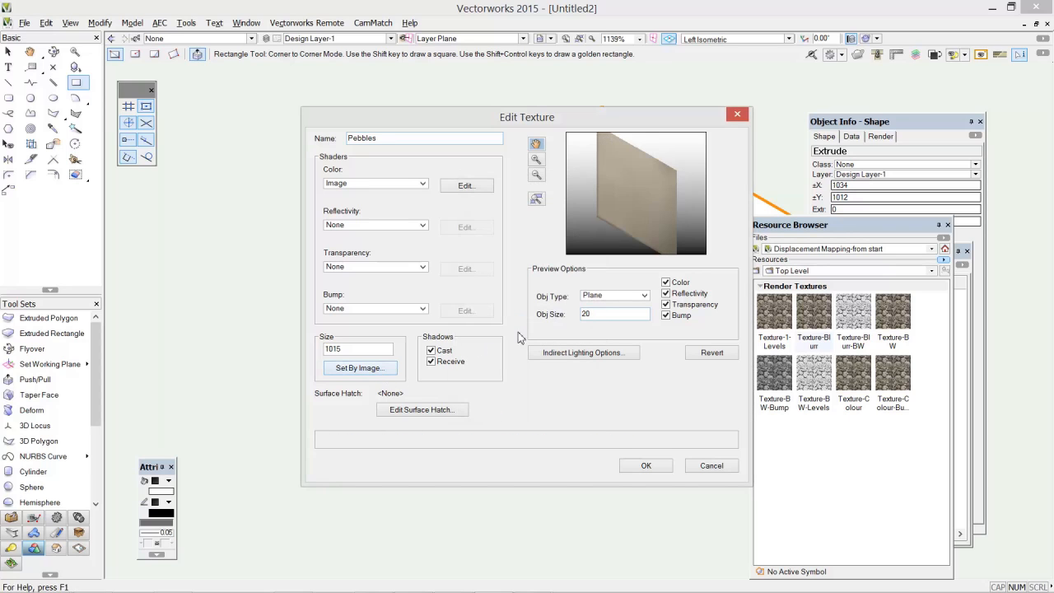
drag(601, 314, 581, 314)
text(1000)
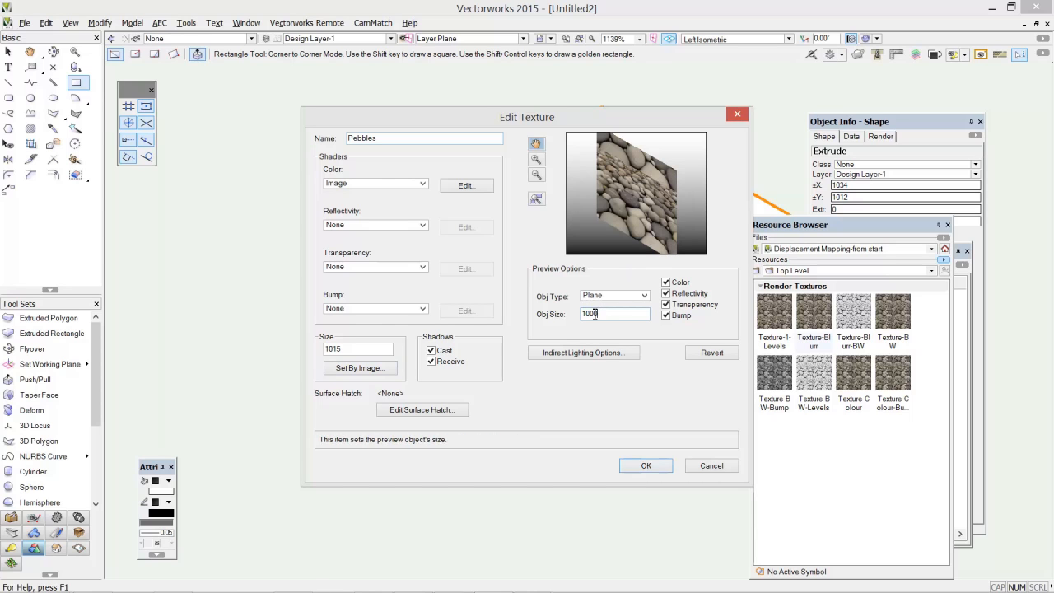
- Set the texture's bump shader to Image and import pebbles.jpg as the bump image
click(420, 311)
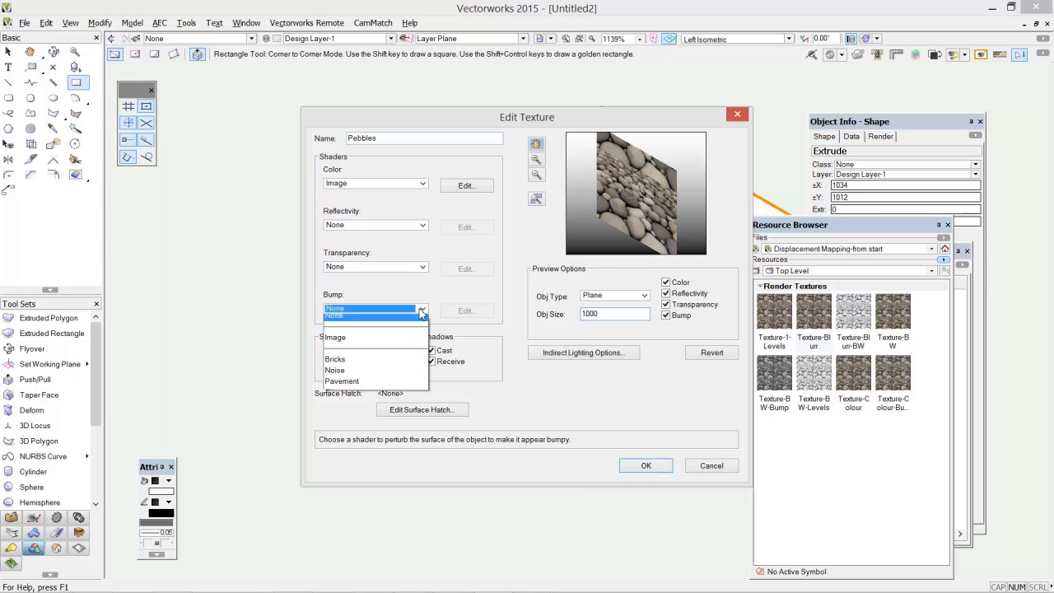
click(371, 341)
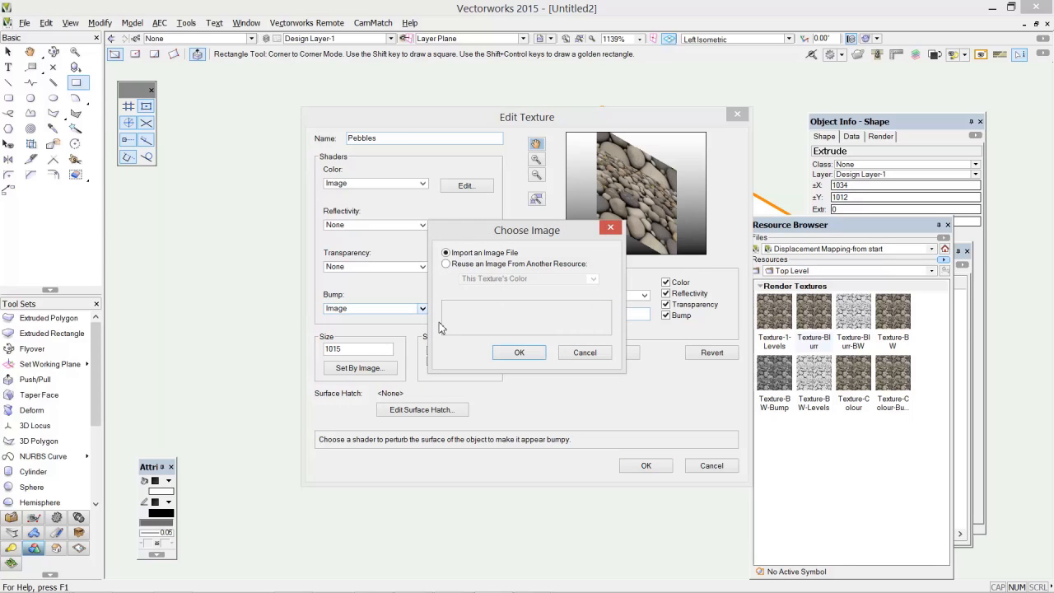
click(517, 354)
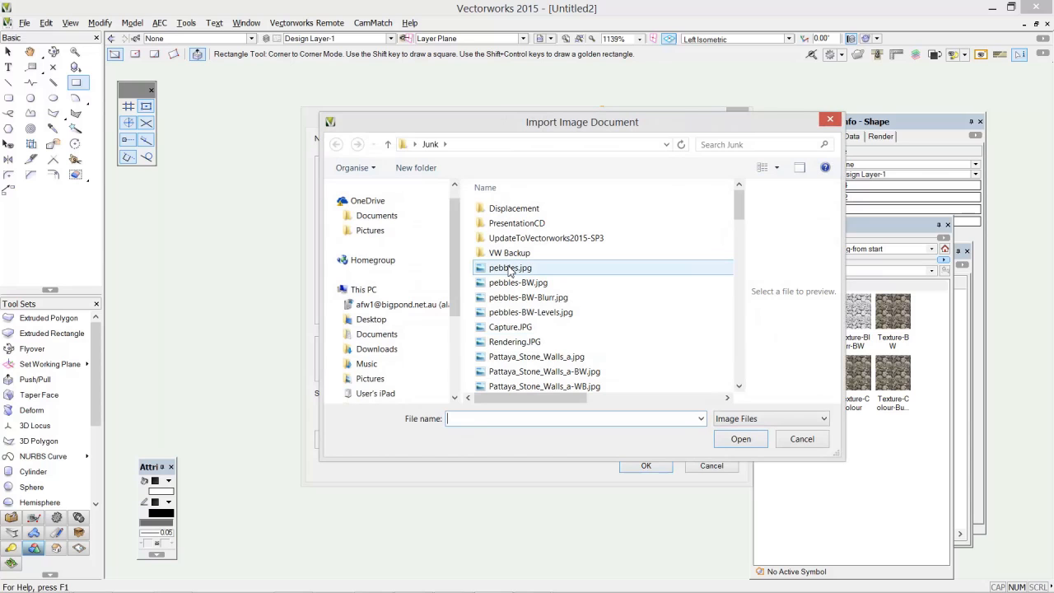
click(509, 269)
click(740, 438)
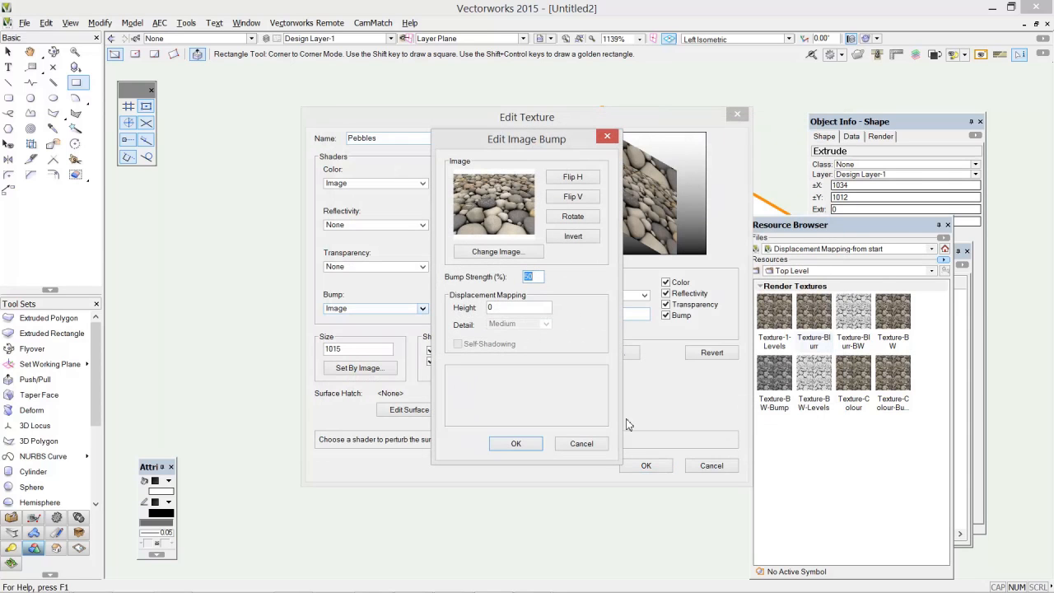
click(517, 444)
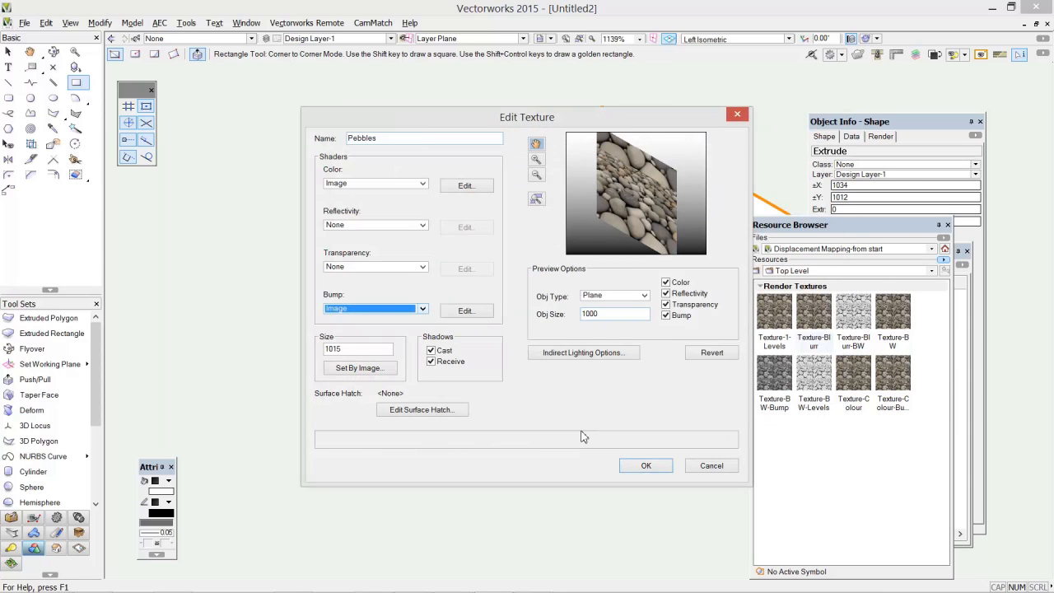
- Set the bump's displacement mapping height to 20 and its detail to Very High
click(465, 310)
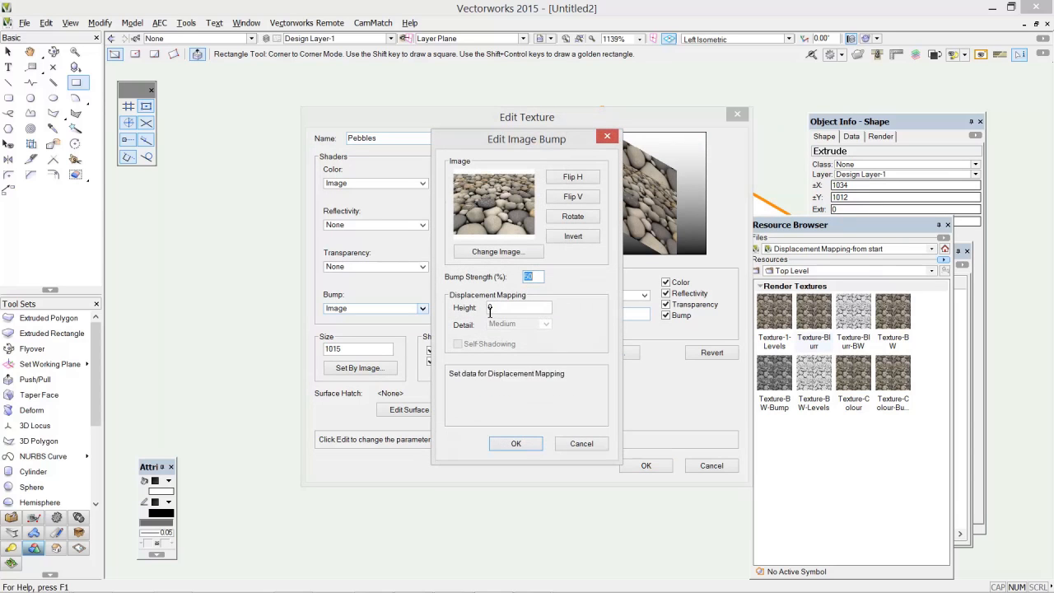
key(Tab)
text(20)
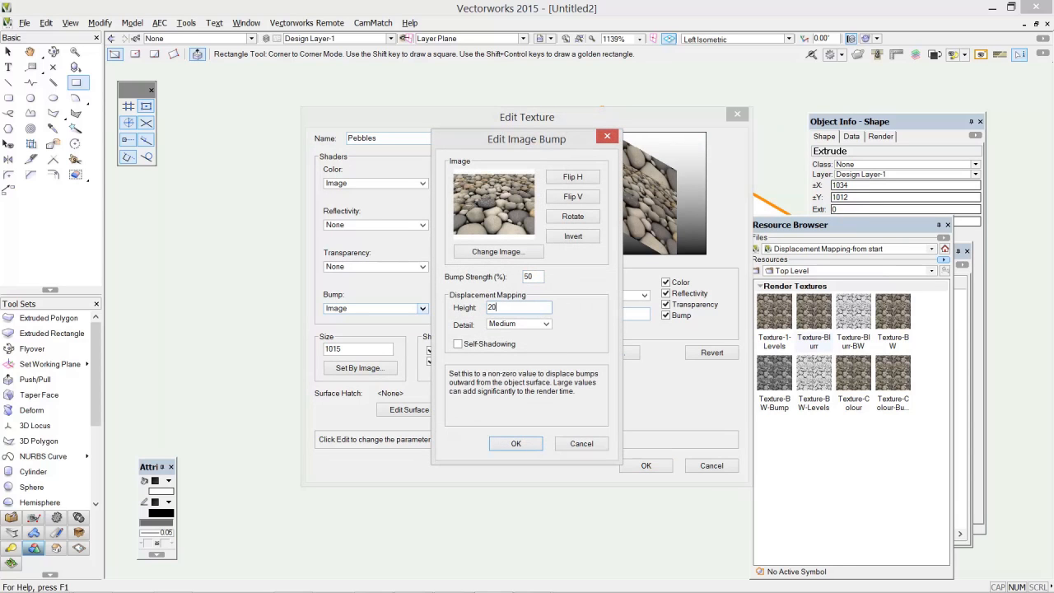
click(514, 323)
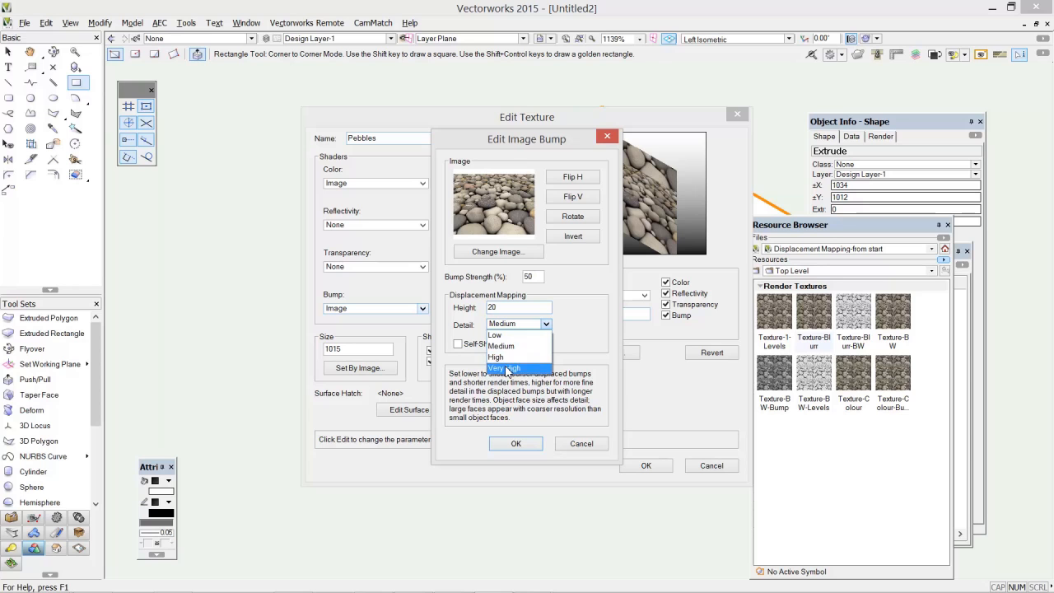
click(504, 367)
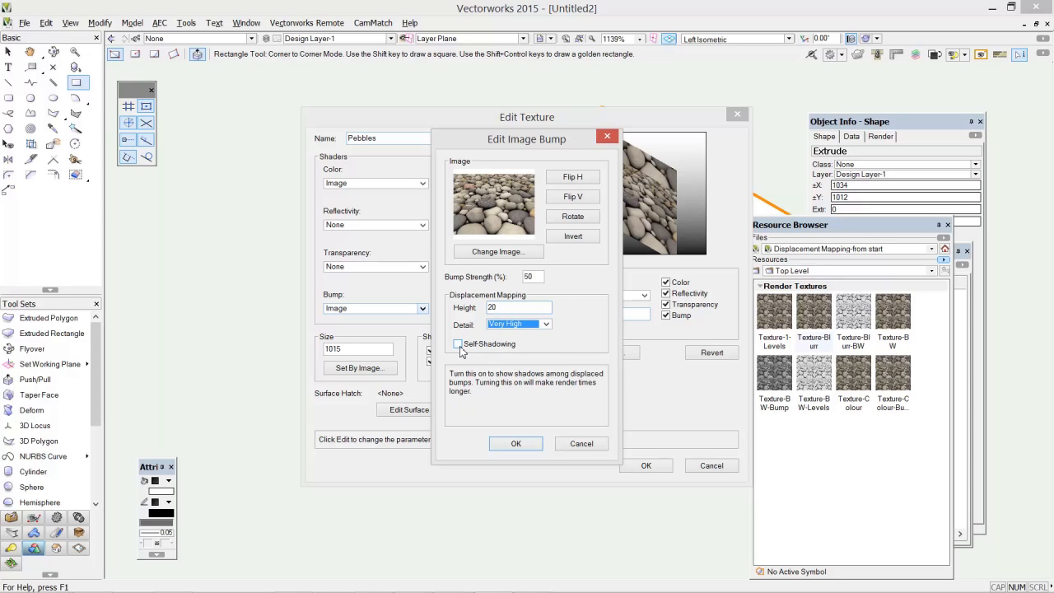
click(517, 444)
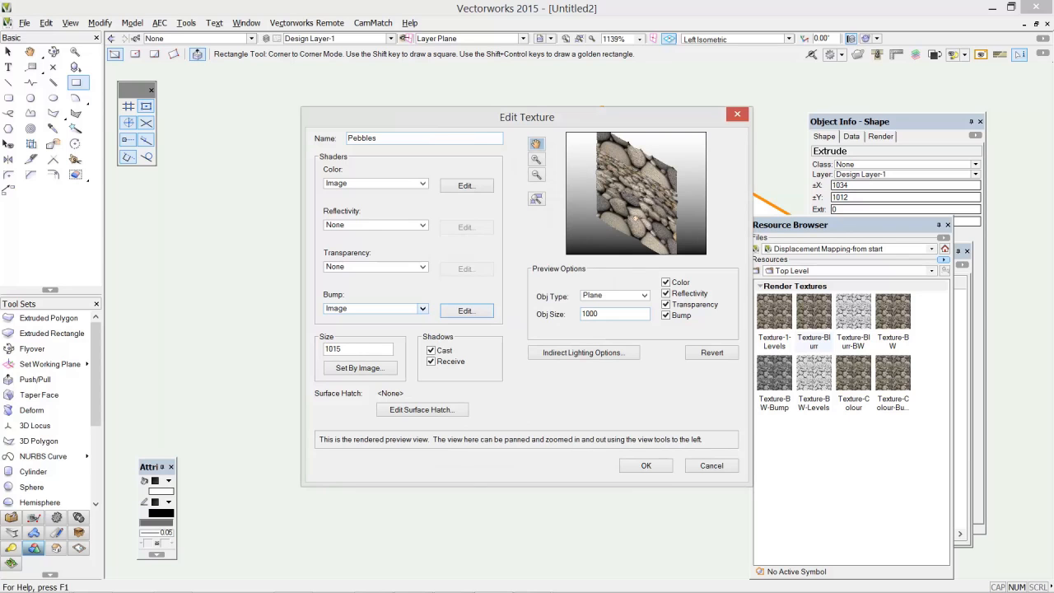
- Try a much larger displacement mapping height in the Pebbles texture's bump settings
click(465, 311)
key(Tab)
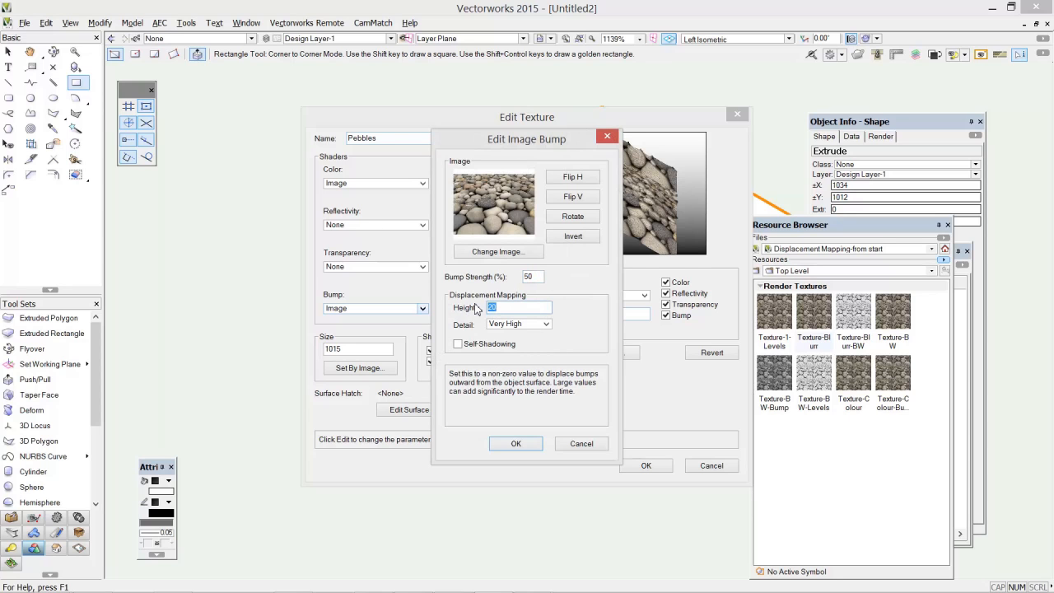
click(512, 443)
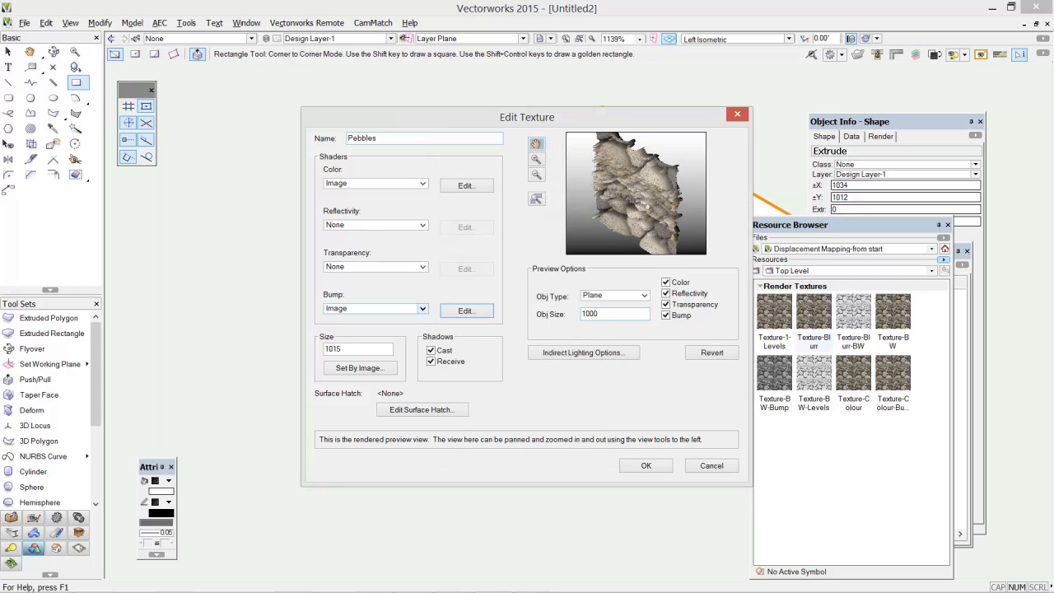
- Return the bump's displacement mapping height to 20 and save the Pebbles texture
click(459, 316)
drag(500, 307, 484, 308)
text(20)
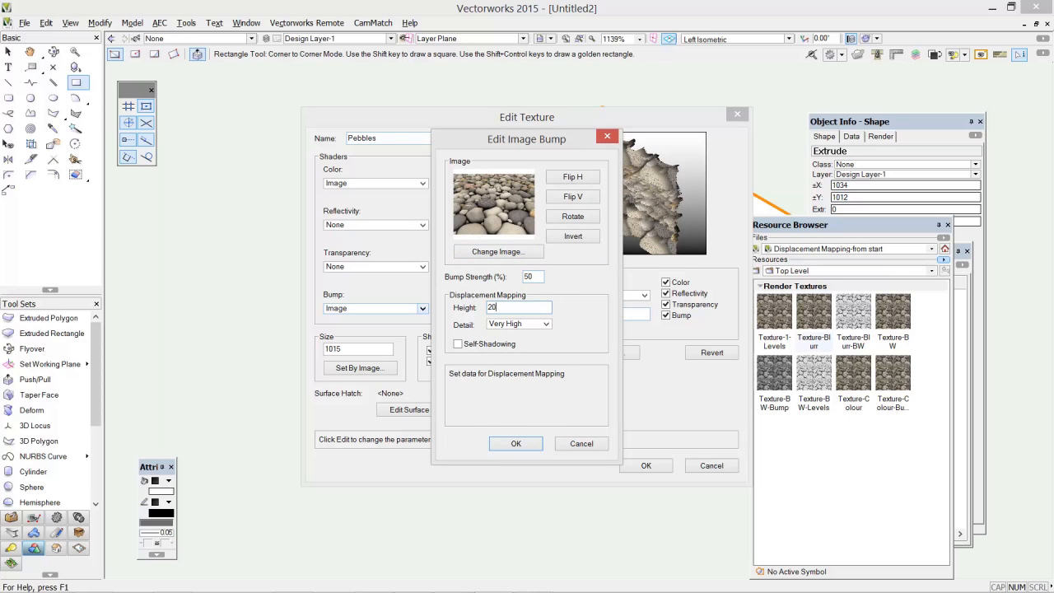
click(516, 443)
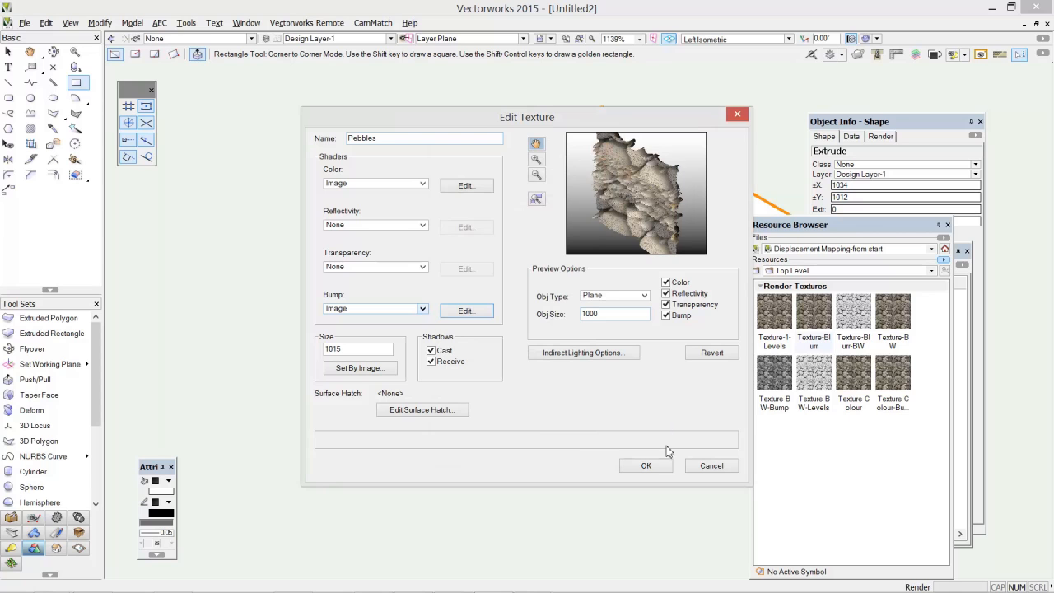
click(645, 466)
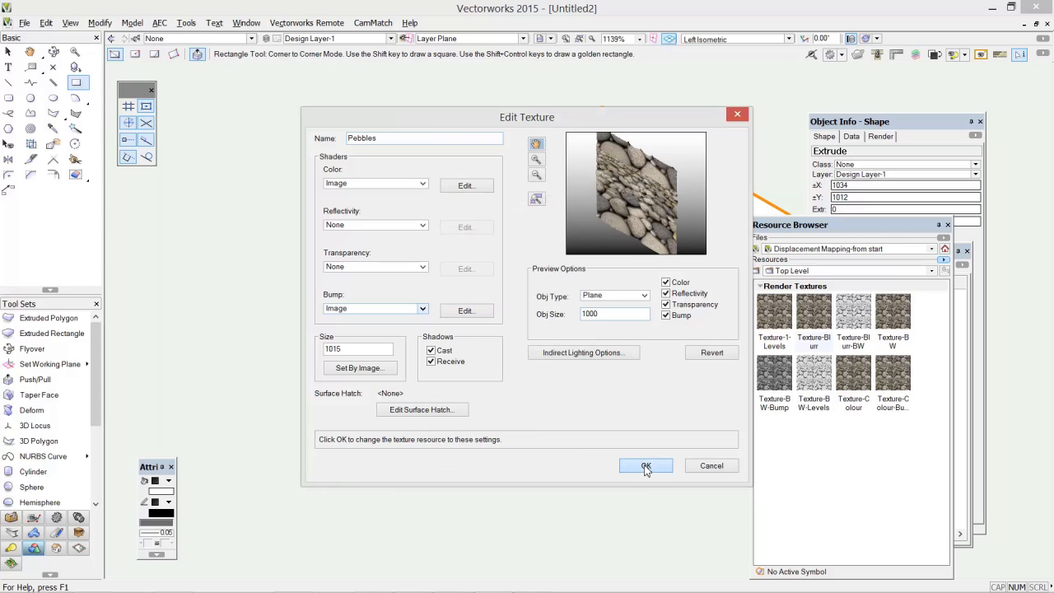
- Apply the Pebbles texture to the flat extrude and render it in Final Quality Renderworks from a custom 3D view
drag(774, 308, 671, 309)
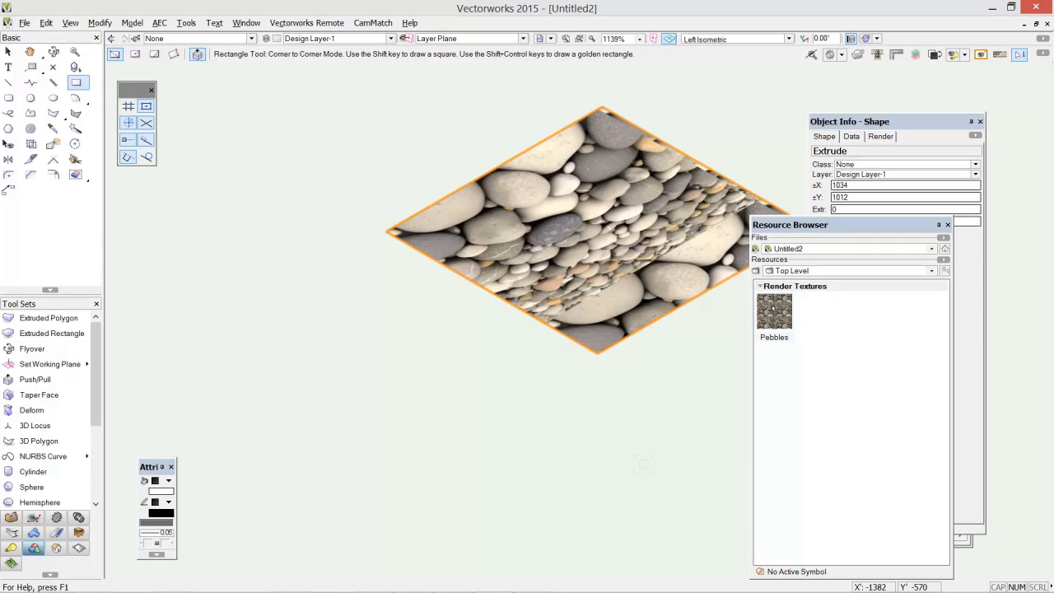
ctrl+middle_drag(516, 288, 412, 175)
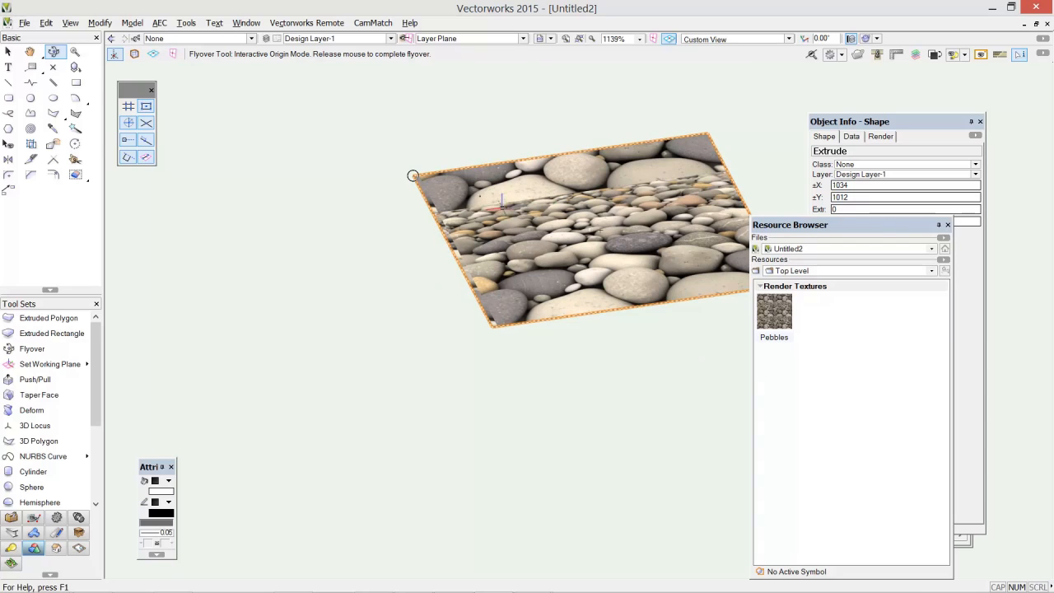
click(70, 22)
mouse_move(107, 111)
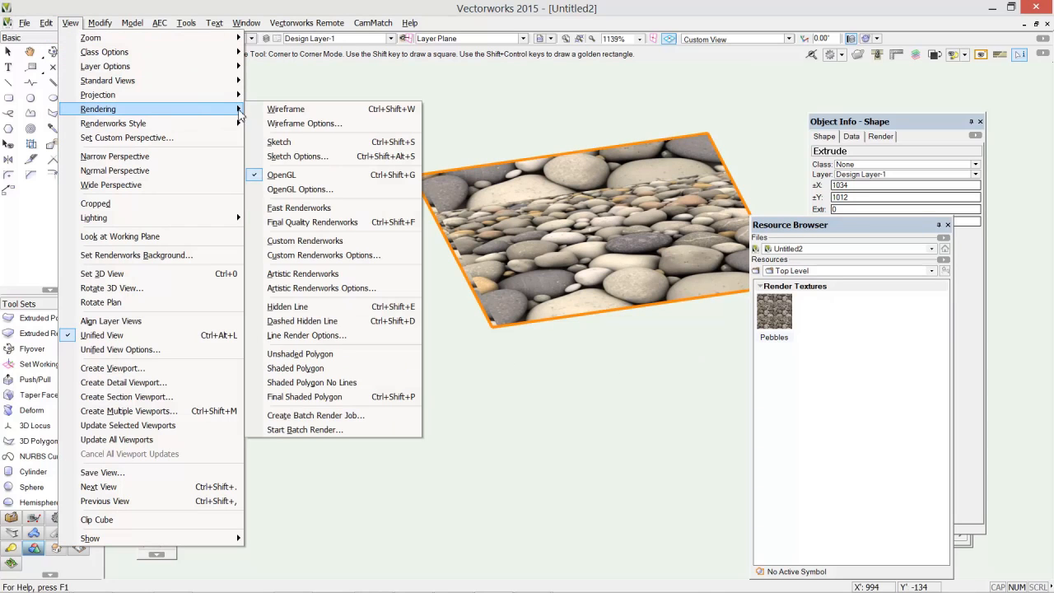
click(305, 223)
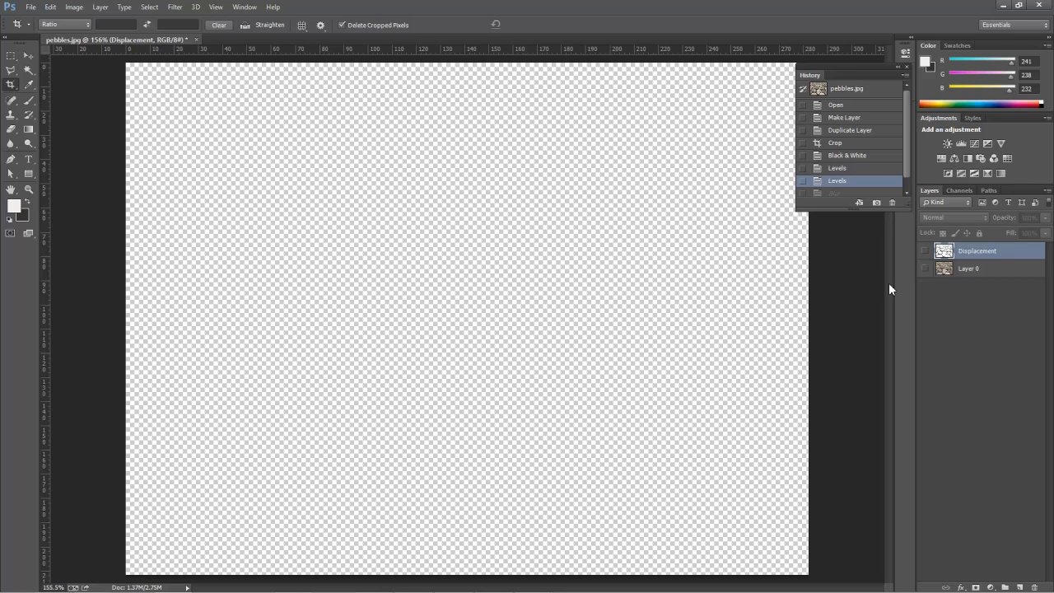
- Switch to Photoshop and place the pebbles image at 100% as a new layer above the Displacement layer
drag(1053, 271, 547, 327)
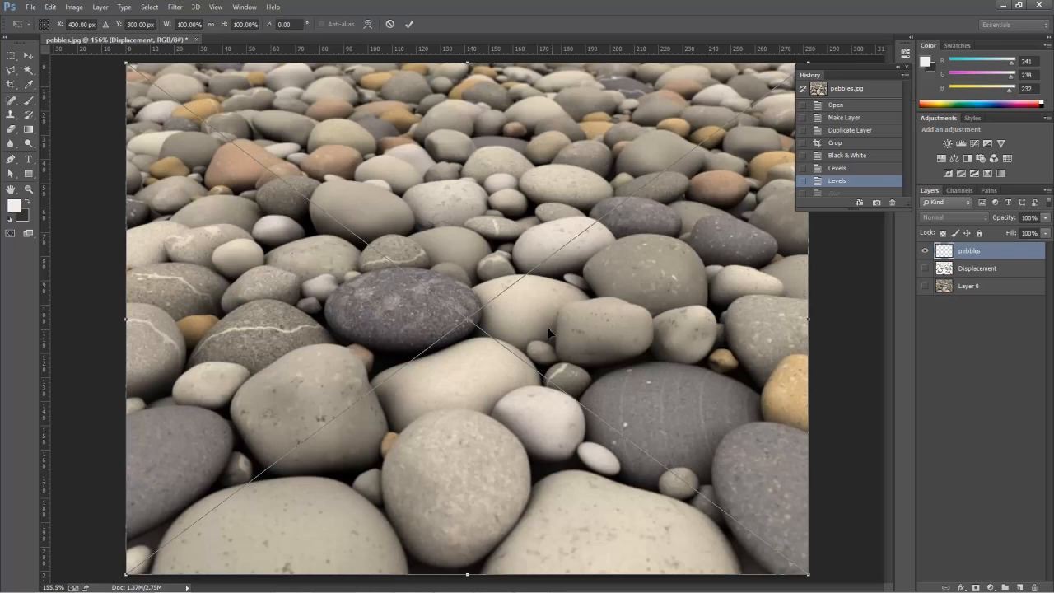
click(410, 24)
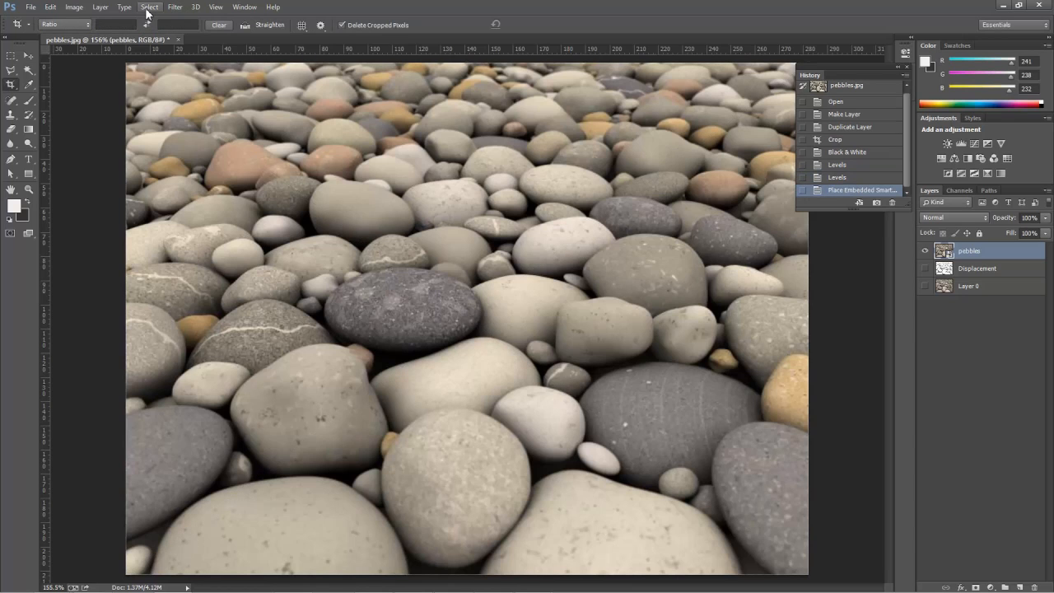
click(75, 9)
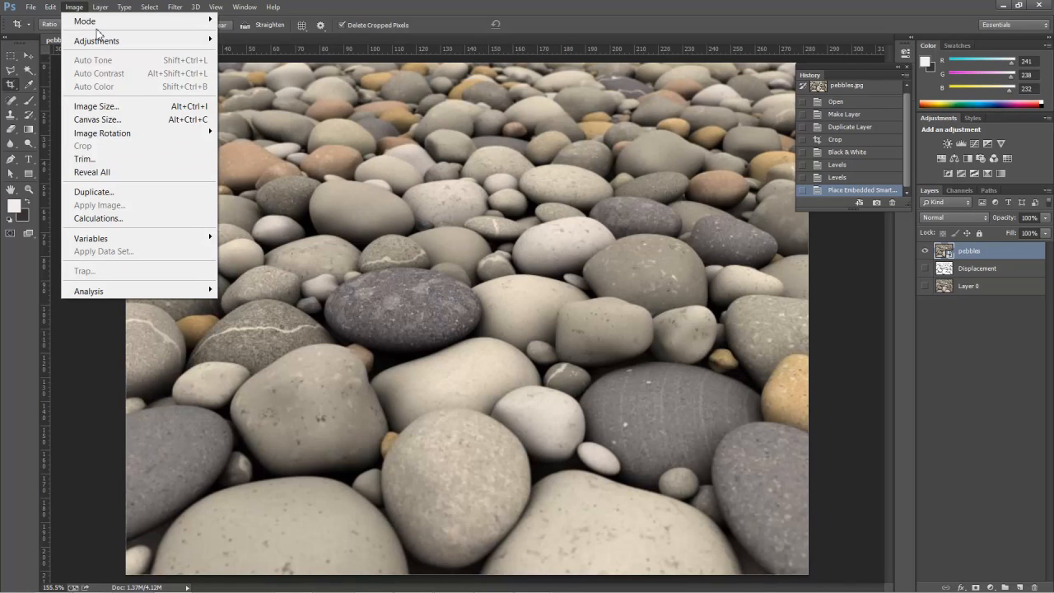
mouse_move(98, 27)
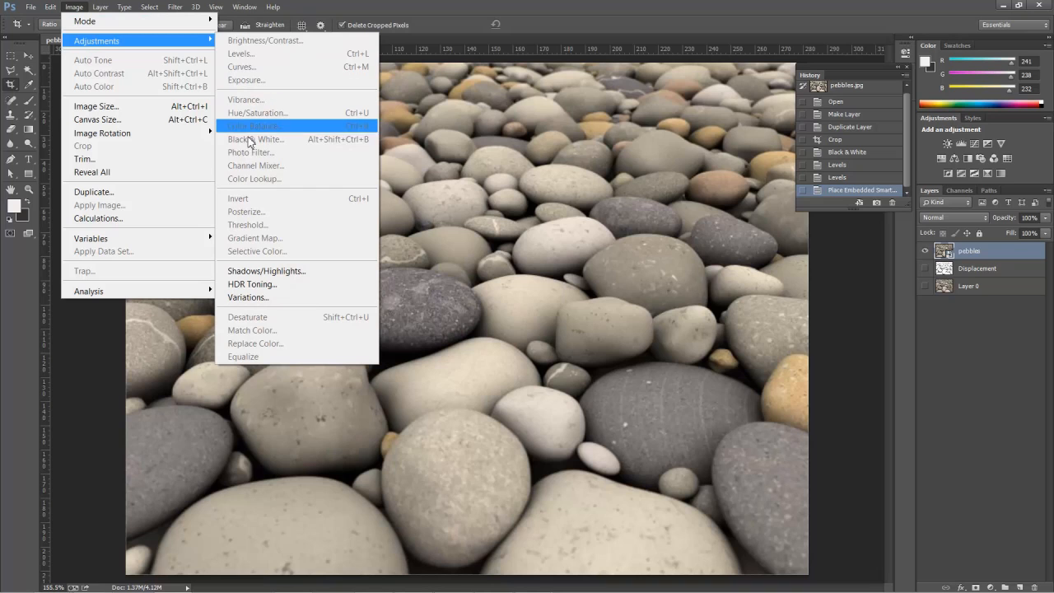
click(479, 138)
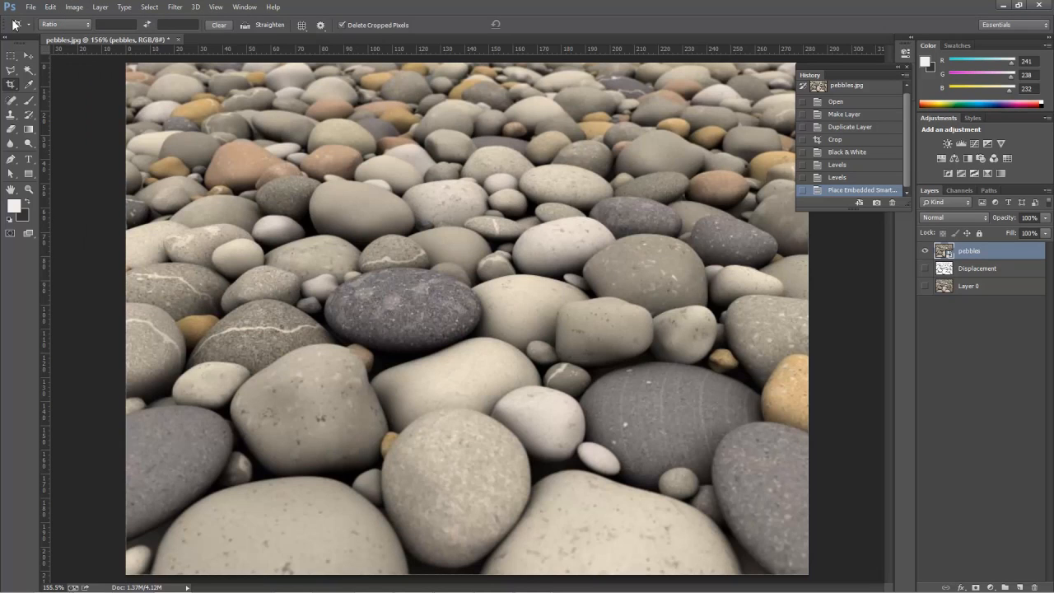
click(70, 10)
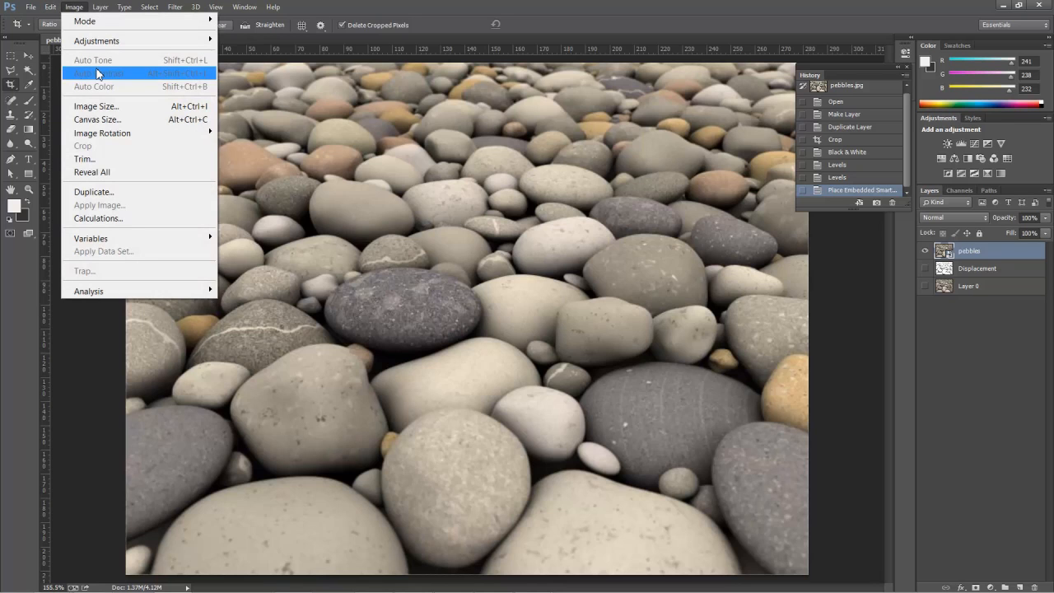
mouse_move(104, 41)
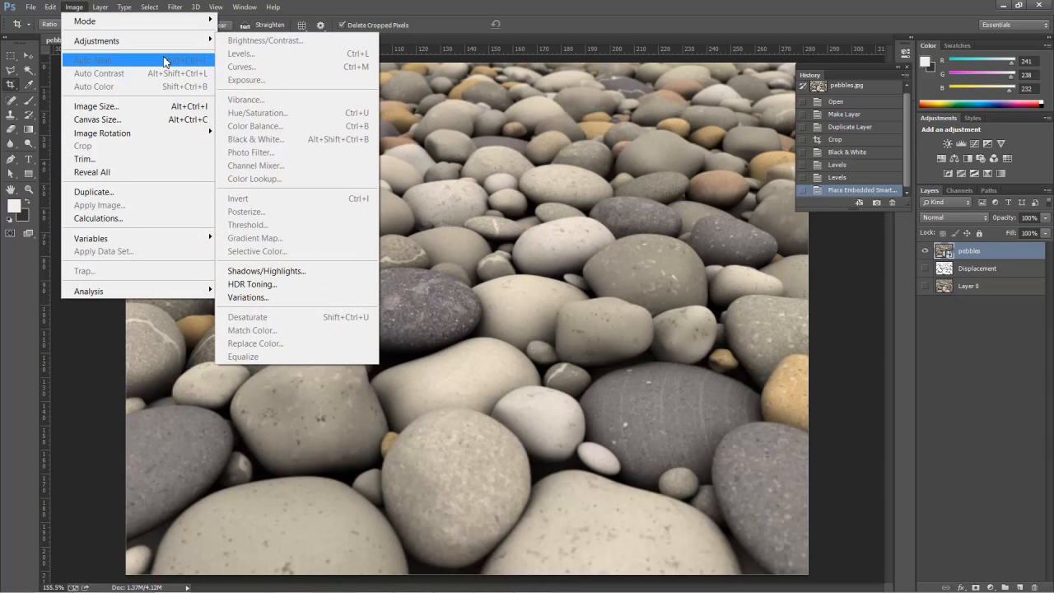
mouse_move(171, 26)
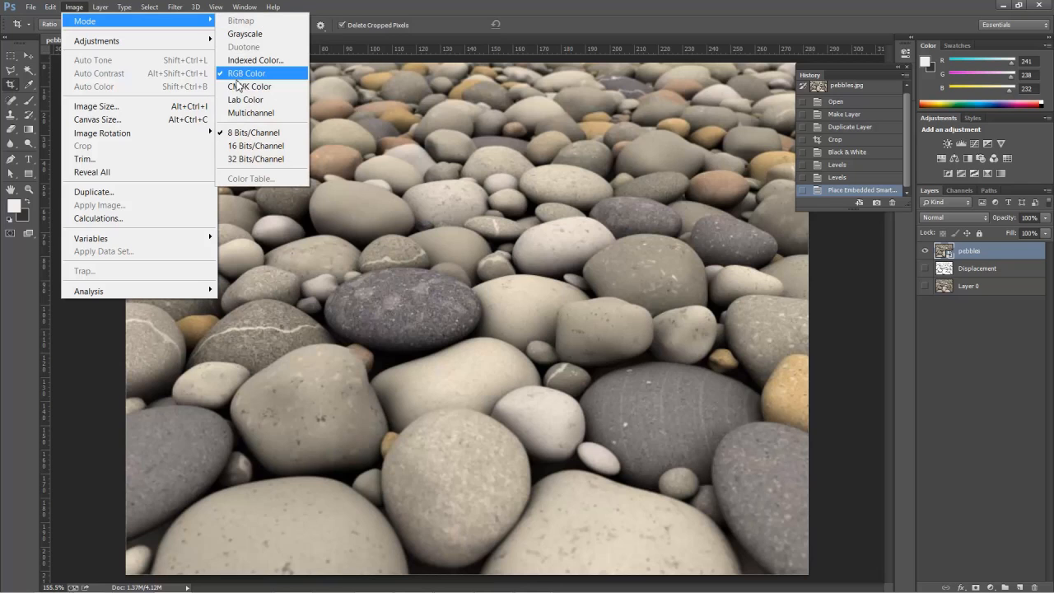
click(844, 257)
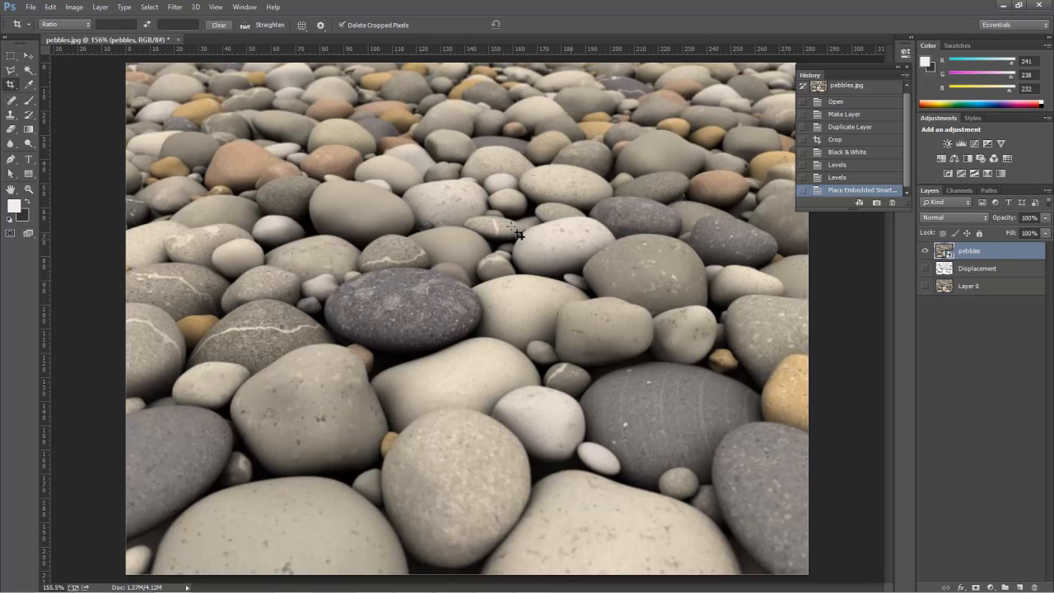
click(74, 9)
mouse_move(82, 40)
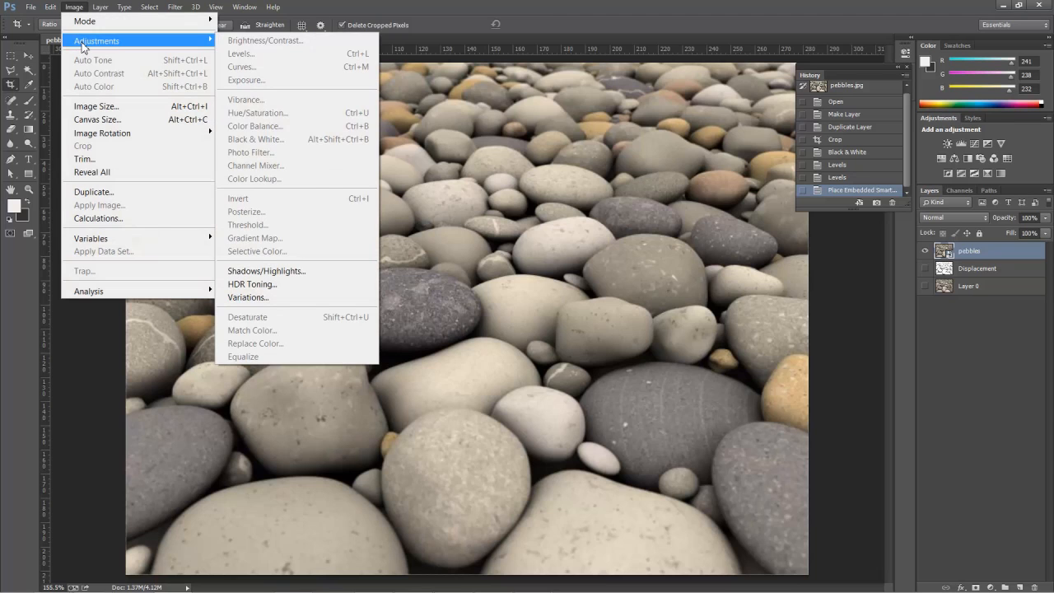
- Rasterize the pebbles smart object layer
click(967, 254)
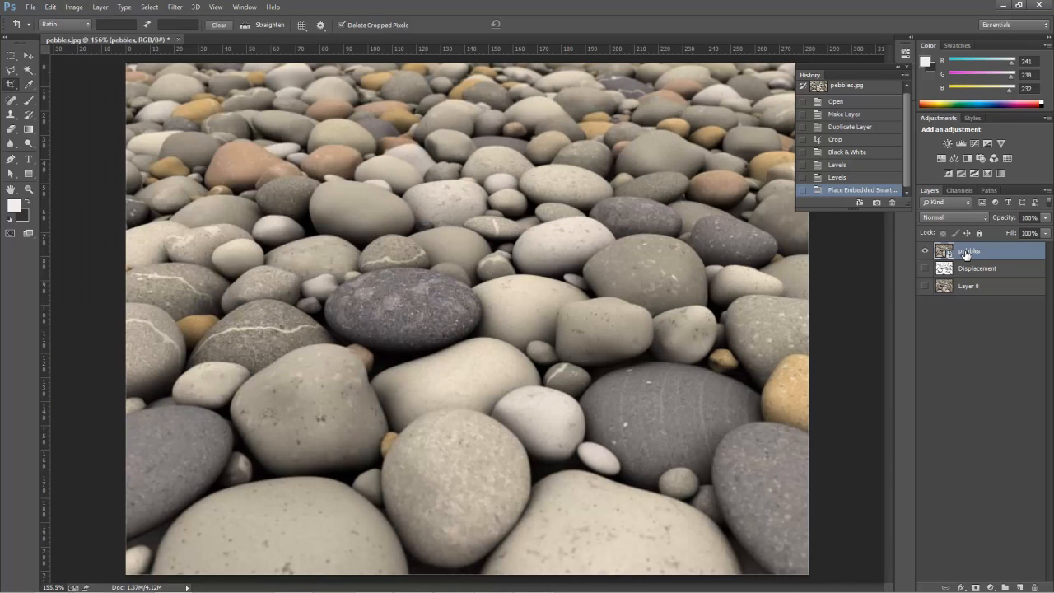
right_click(966, 254)
click(753, 236)
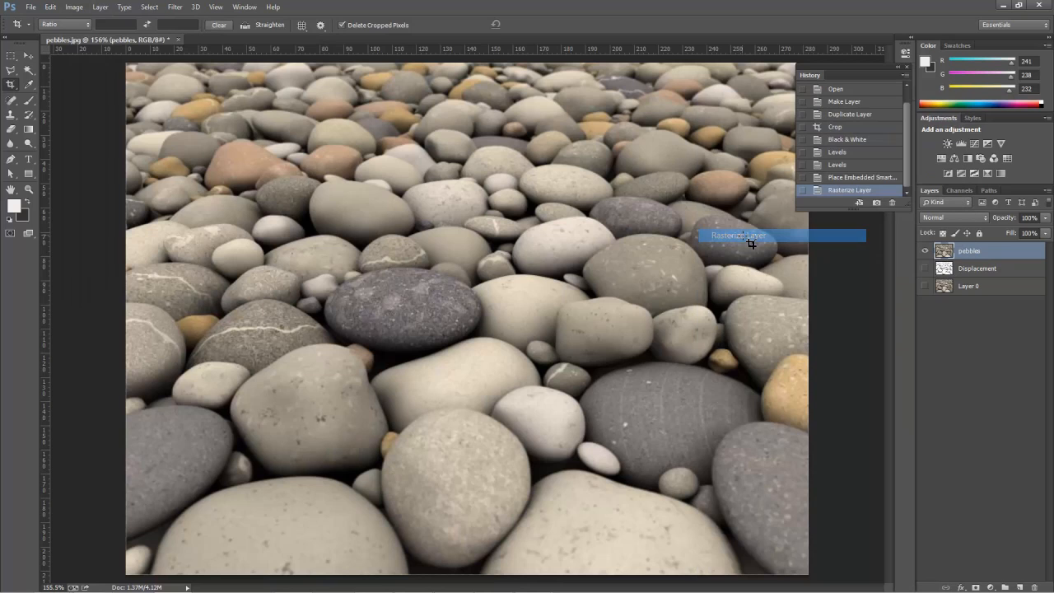
- Convert the pebbles layer to black and white using the Default preset
click(74, 7)
mouse_move(96, 41)
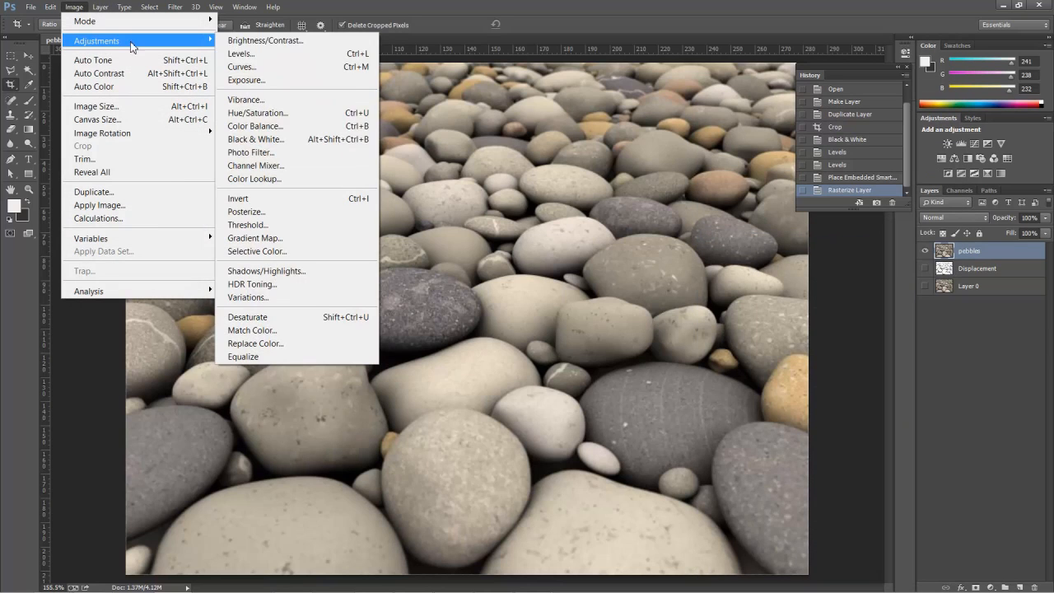
click(262, 139)
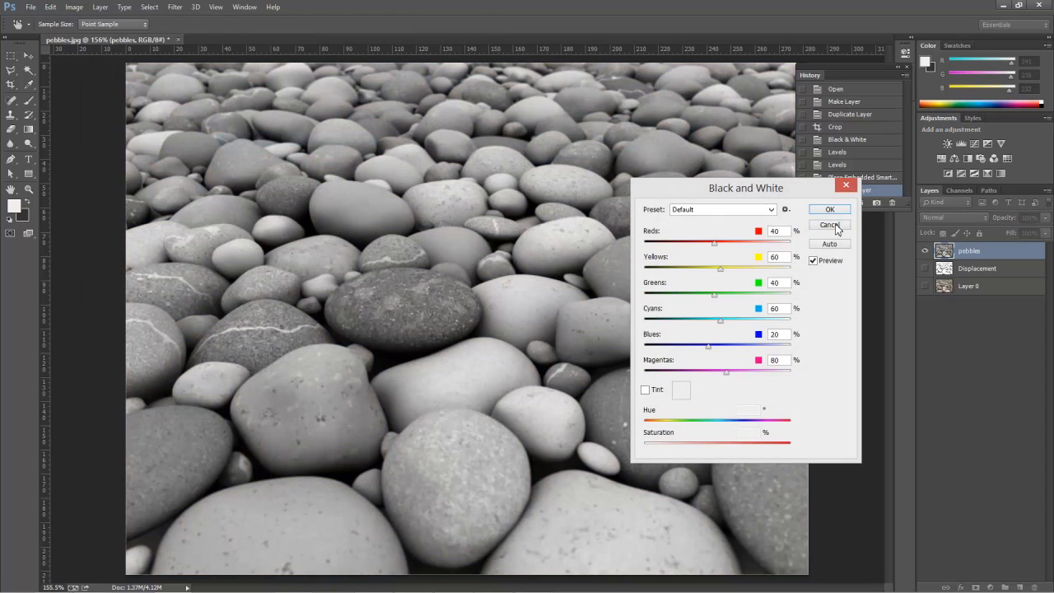
click(829, 211)
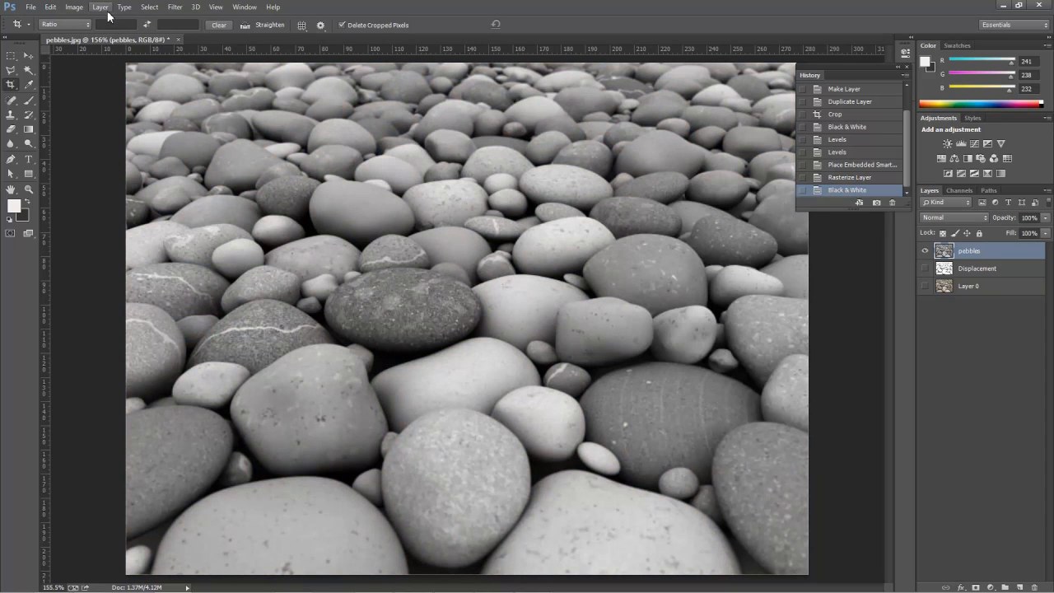
- Brighten the pebbles layer with a Levels adjustment, lowering the white input level to about 163
click(75, 8)
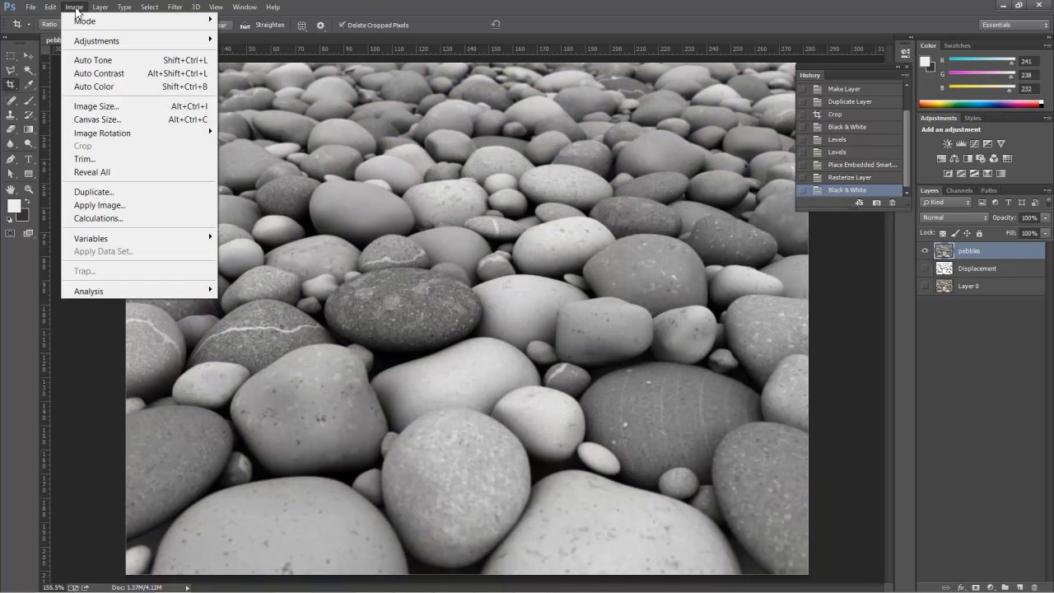
click(320, 8)
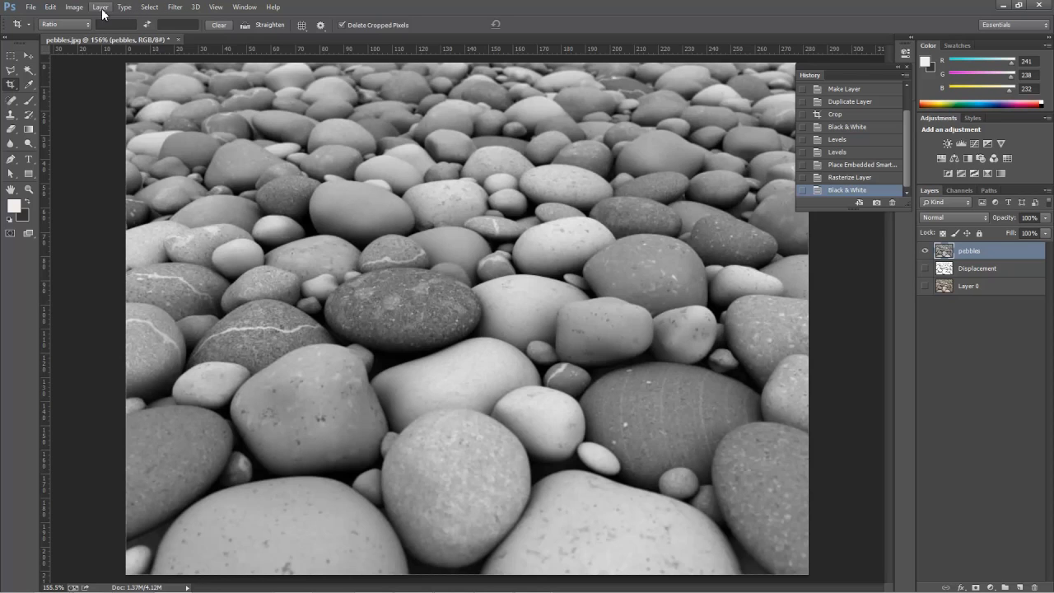
click(72, 8)
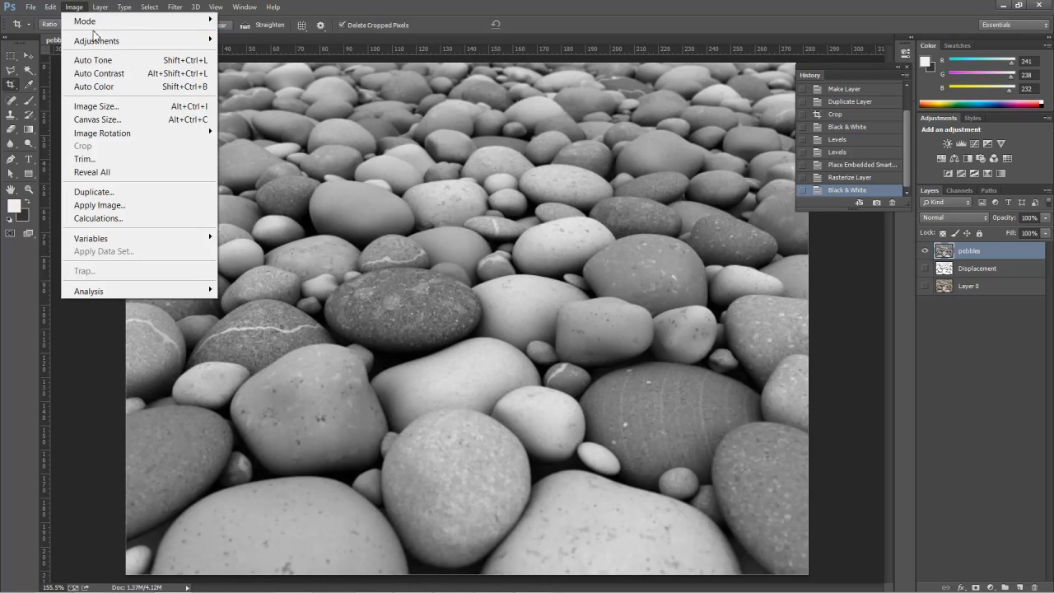
mouse_move(104, 45)
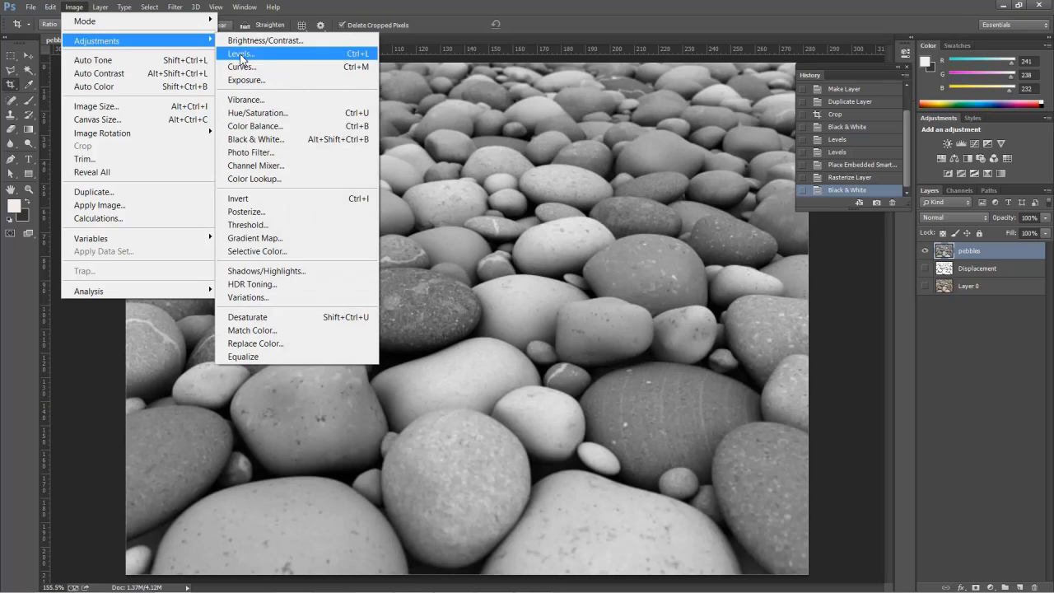
click(242, 62)
drag(758, 254, 686, 258)
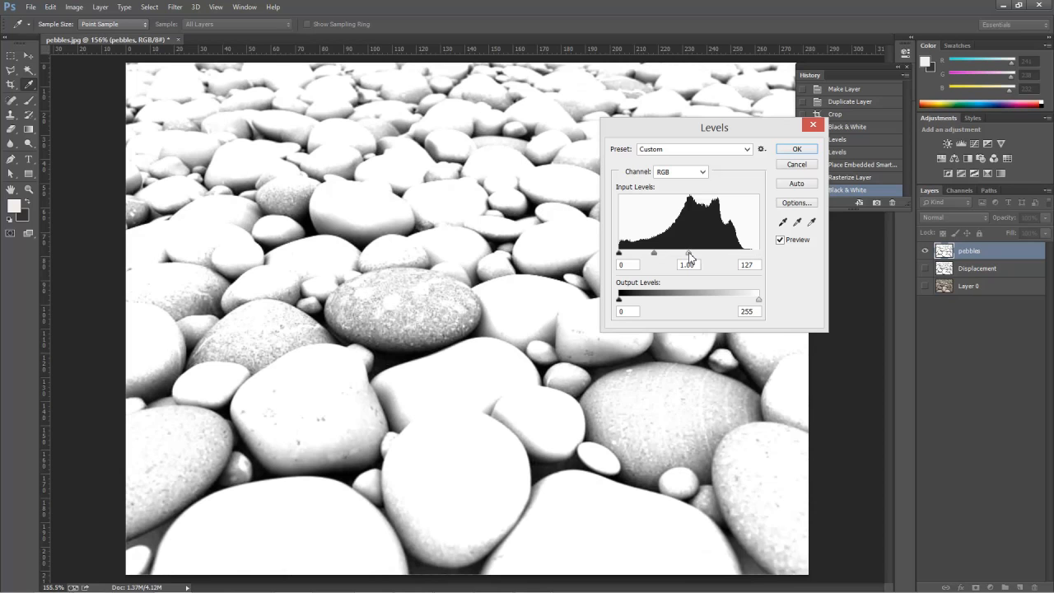
drag(690, 253, 708, 255)
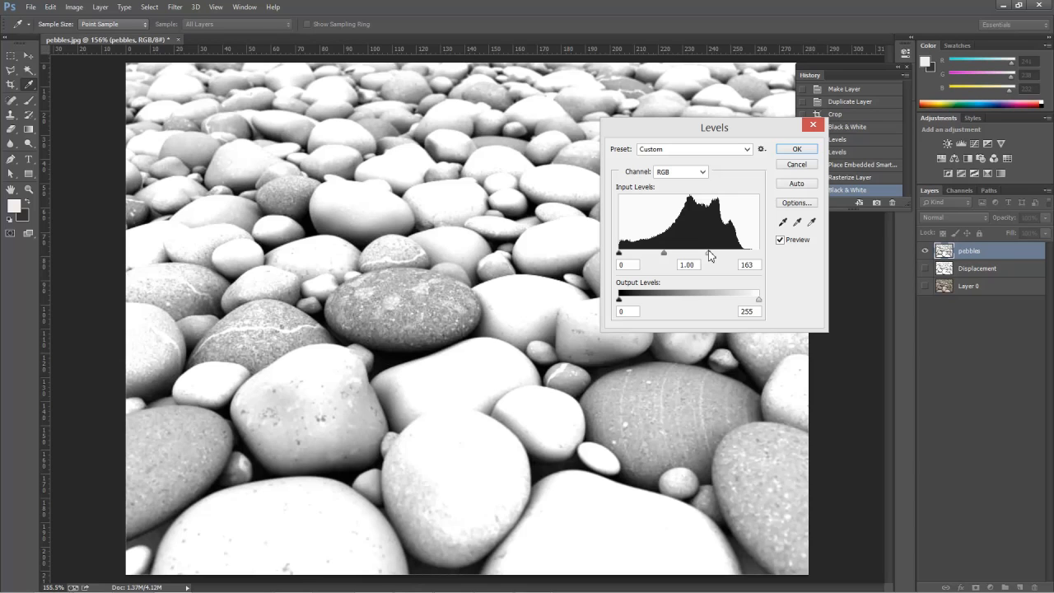
drag(710, 255, 709, 255)
click(796, 149)
key(c)
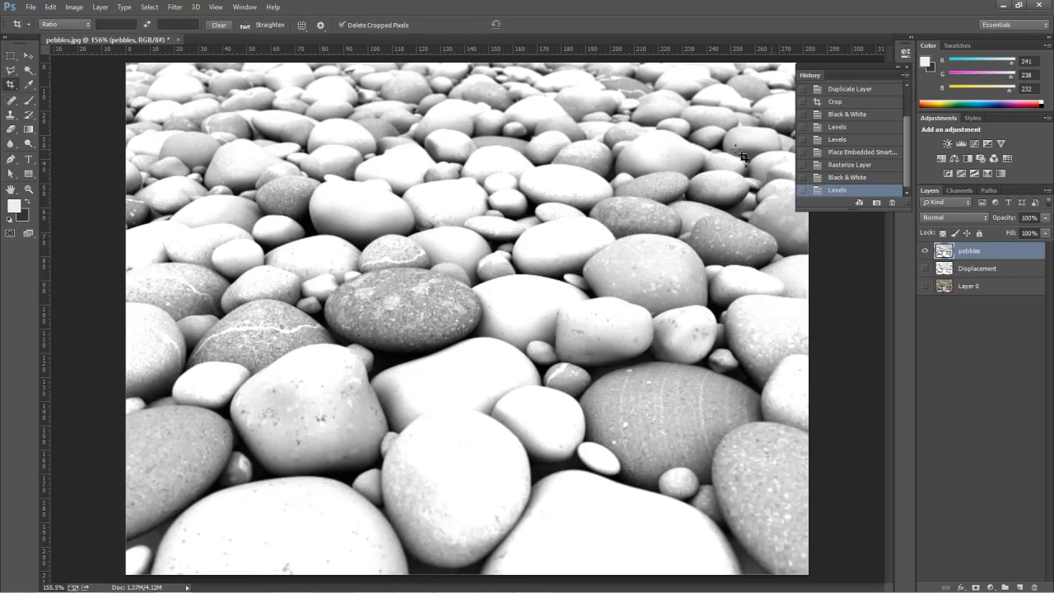
- Apply a Surface Blur to the pebbles layer with a radius of 2 pixels and a threshold of 188 levels
click(175, 7)
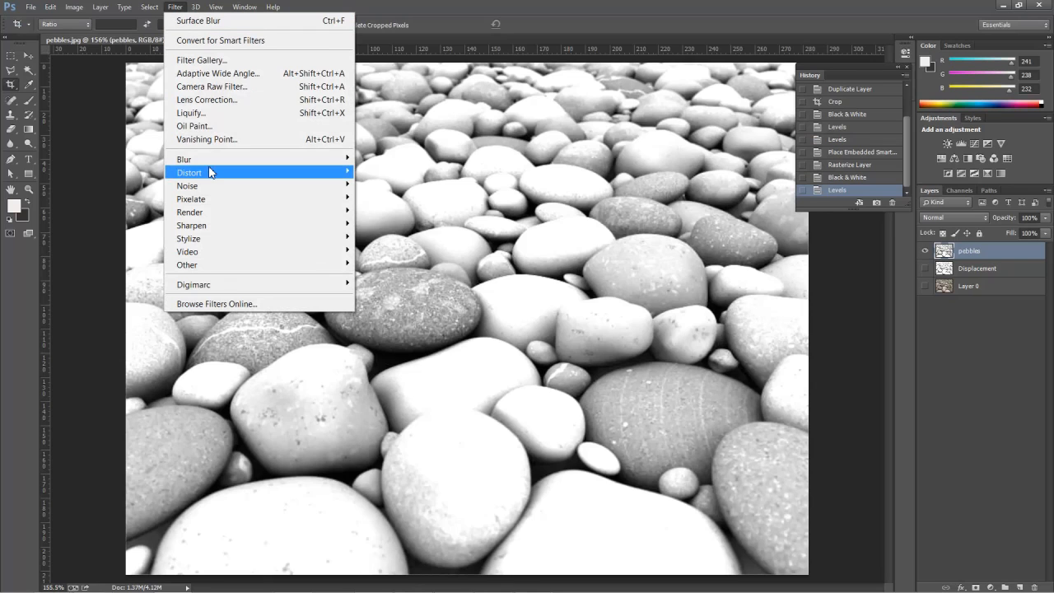
mouse_move(215, 160)
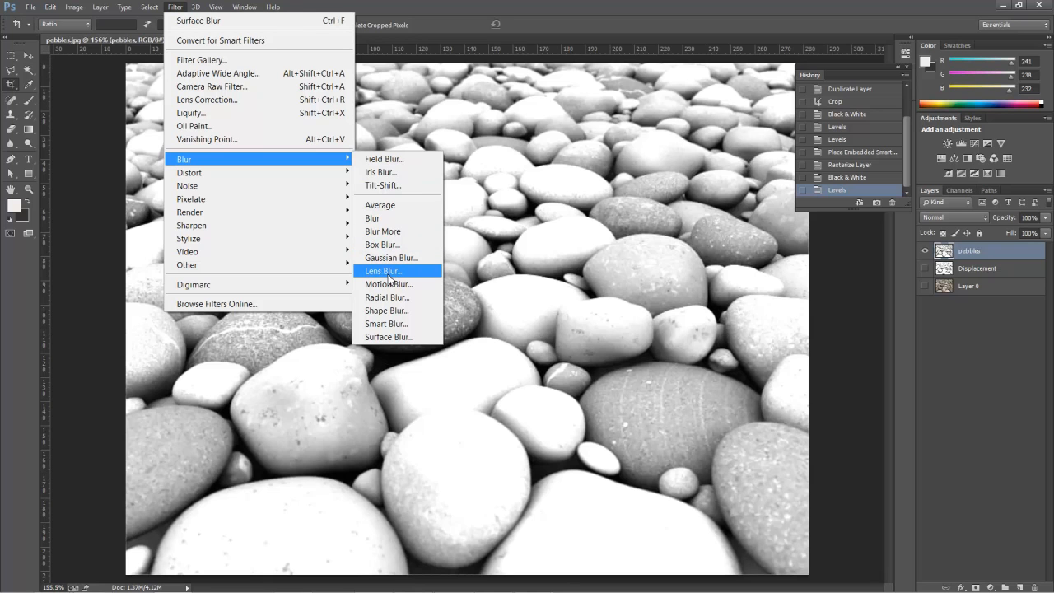
click(383, 337)
drag(540, 126, 703, 101)
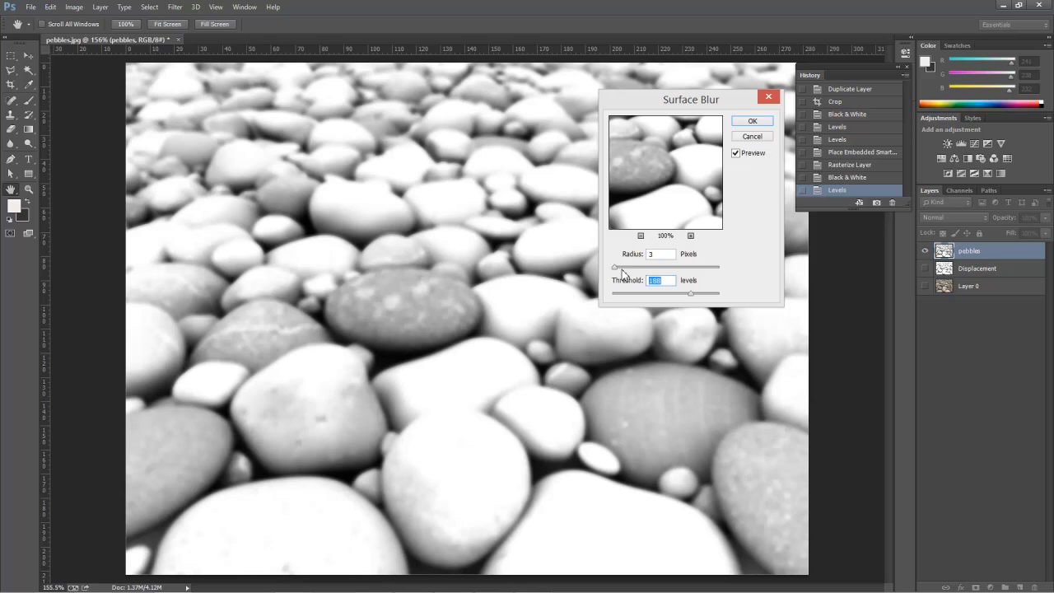
mouse_move(614, 267)
mouse_down()
mouse_move(666, 268)
mouse_move(557, 268)
mouse_move(618, 272)
mouse_up()
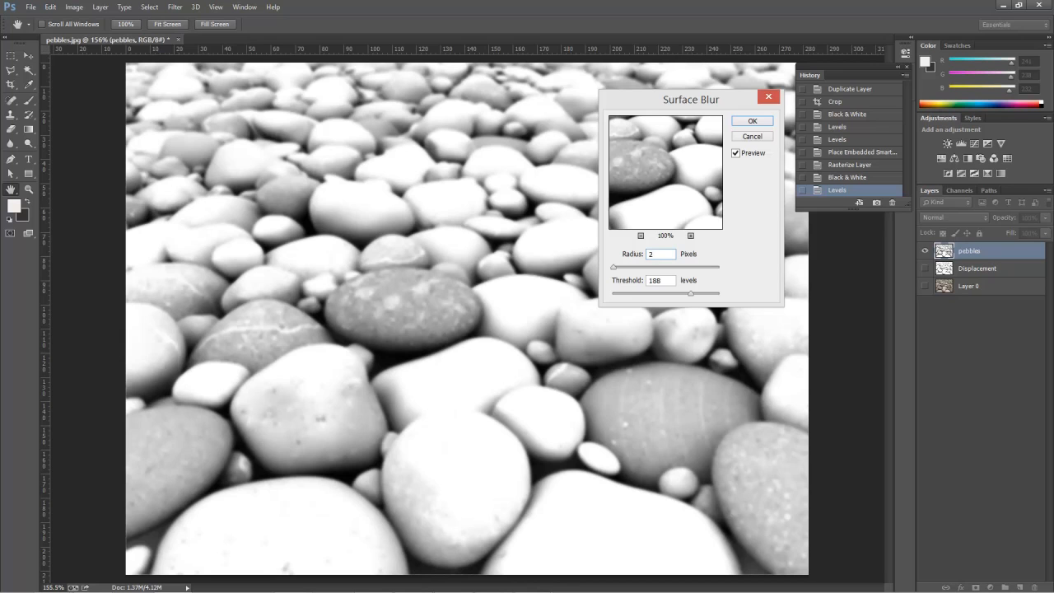
click(751, 121)
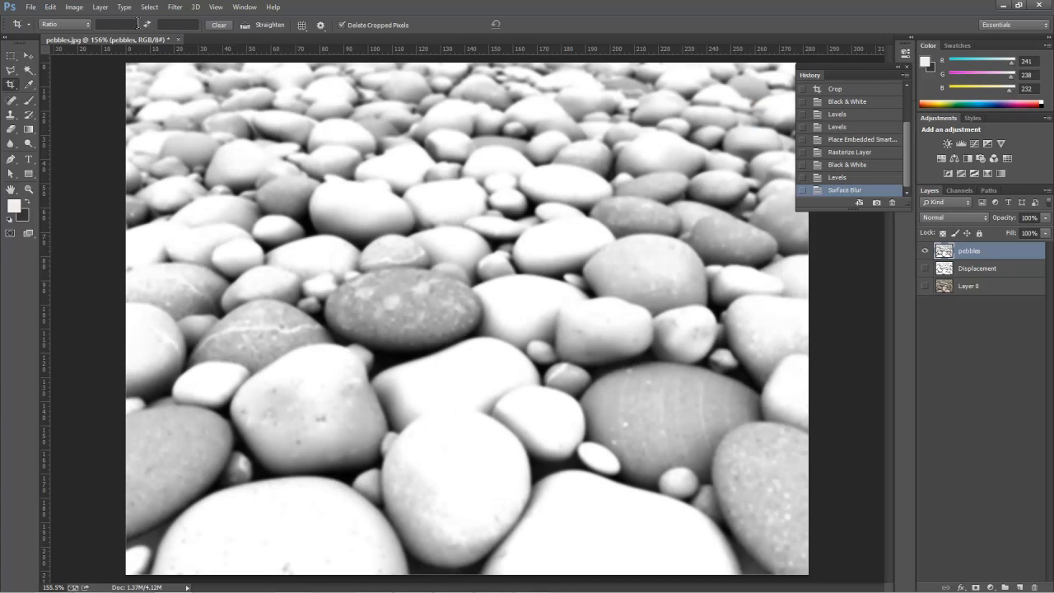
- Save a JPEG copy of the blurred image in the Junk folder as "pebbles blurr-02.jpg" at Maximum quality 12
click(31, 6)
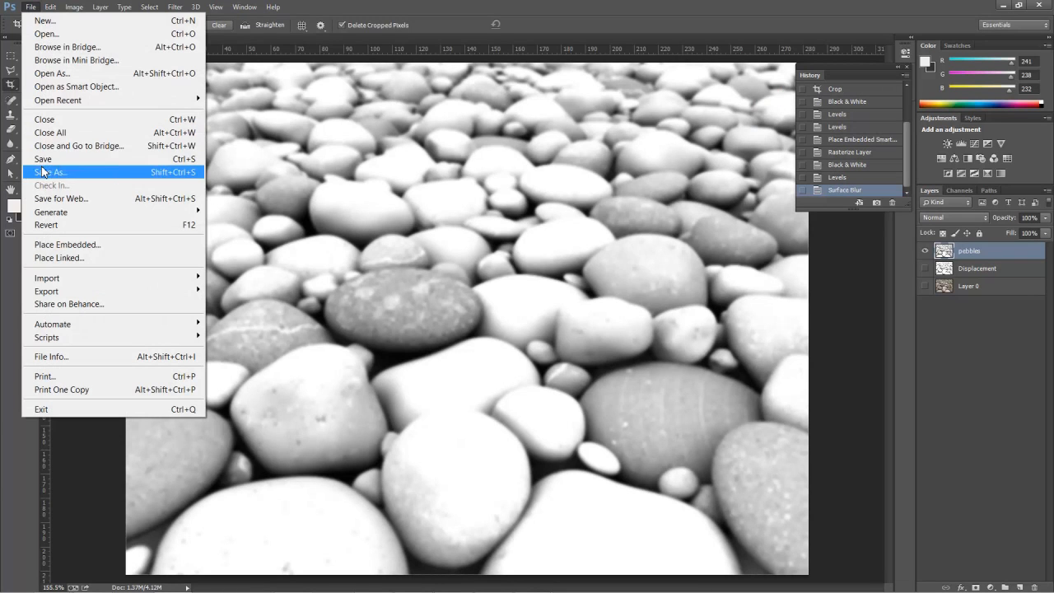
click(46, 172)
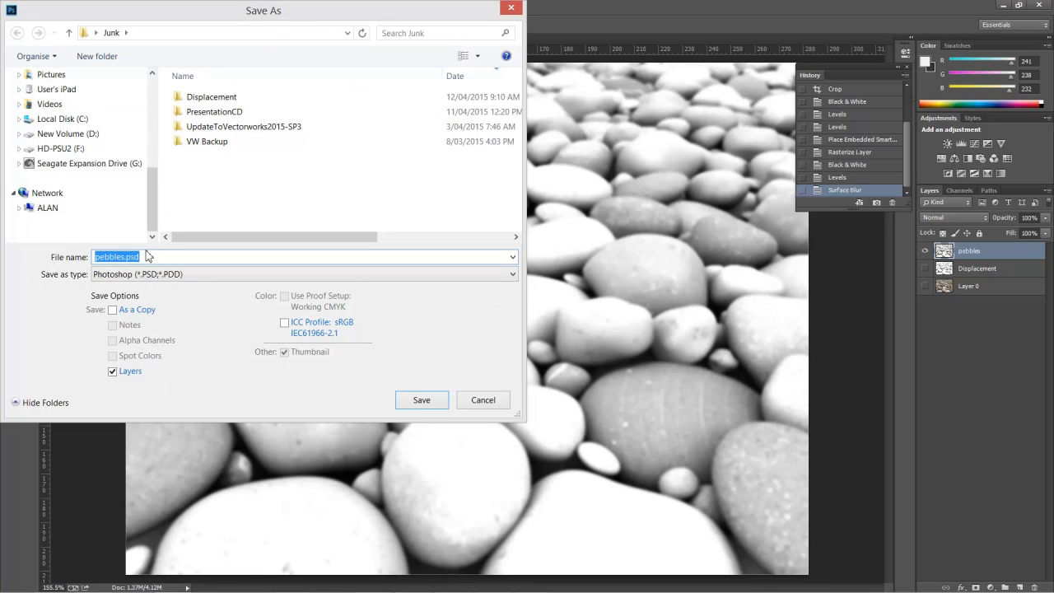
click(175, 276)
click(168, 389)
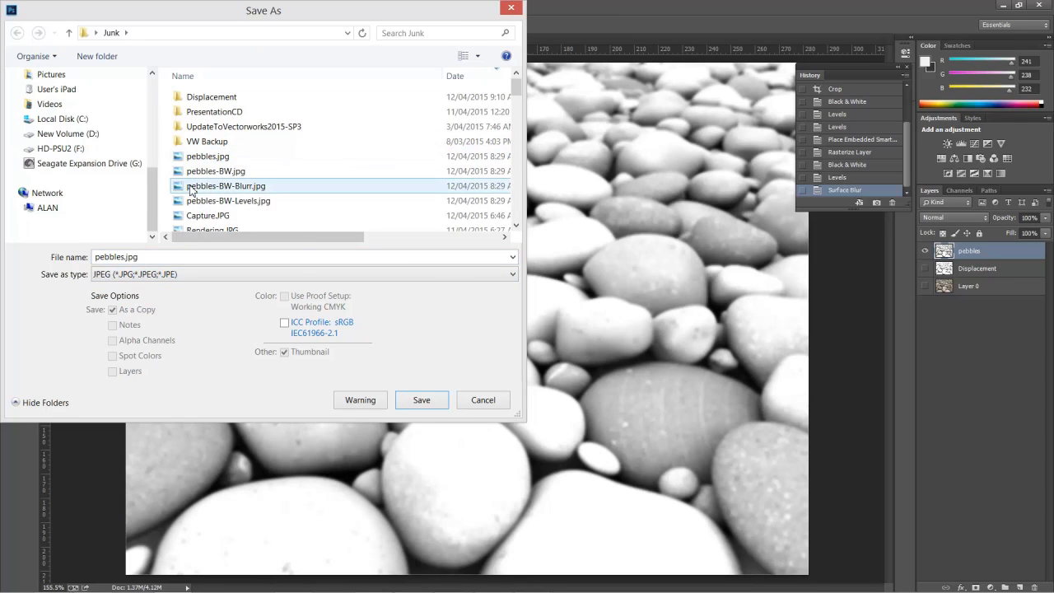
double_click(125, 257)
click(124, 257)
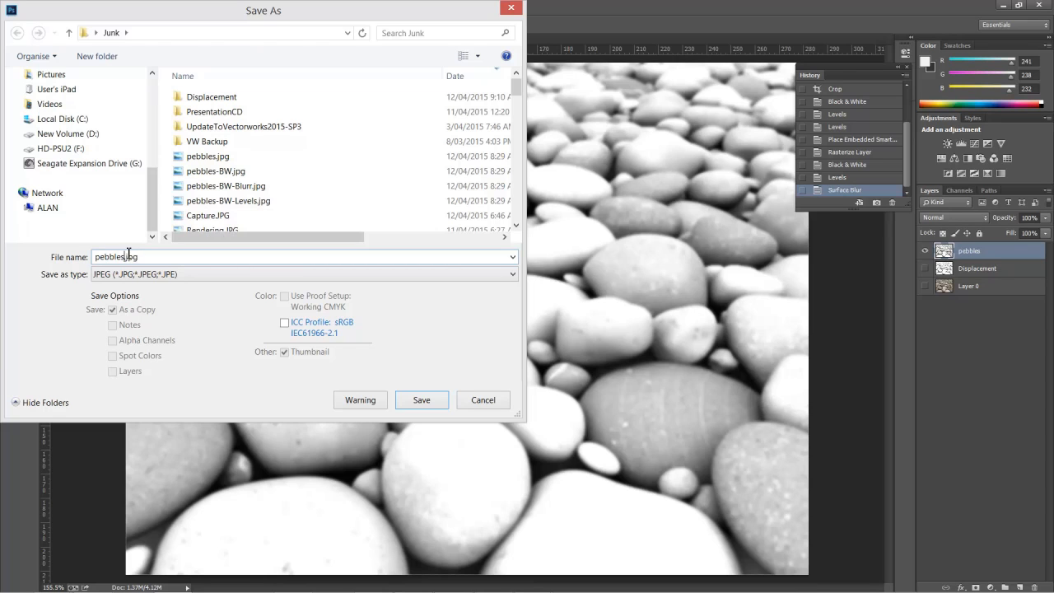
text(blurr-01)
key(BackSpace)
text(2)
click(412, 400)
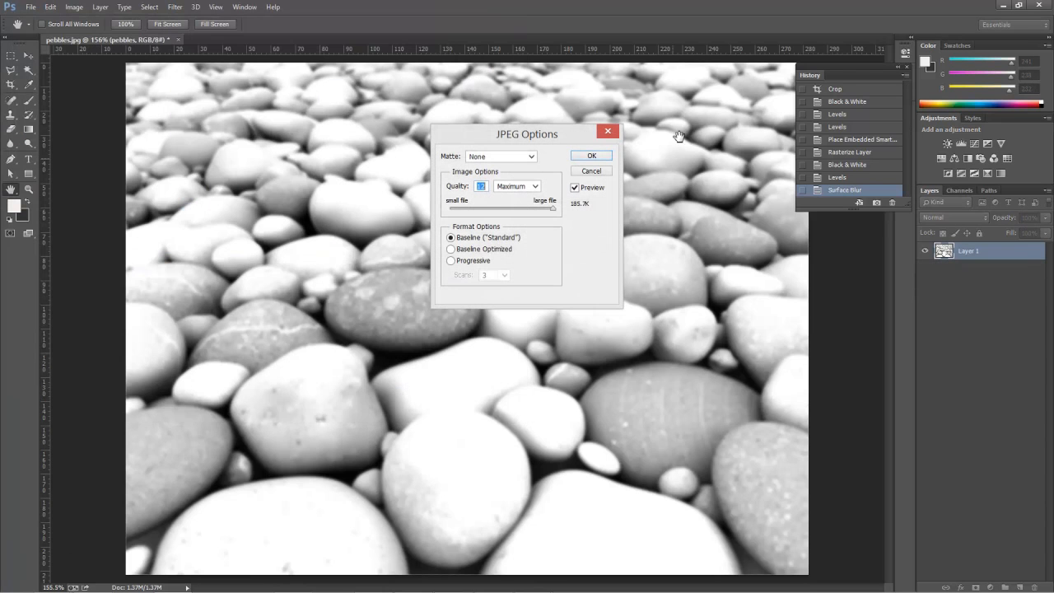
click(591, 157)
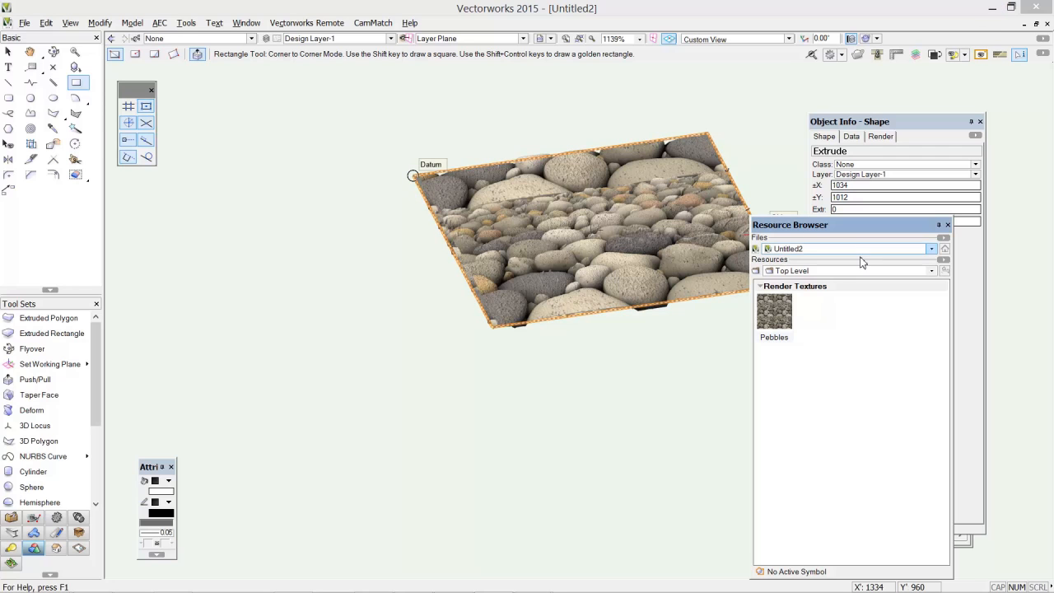
- Replace the bump image of the Pebbles texture with "pebbles blurr-02.jpg" from the Junk folder
right_click(772, 308)
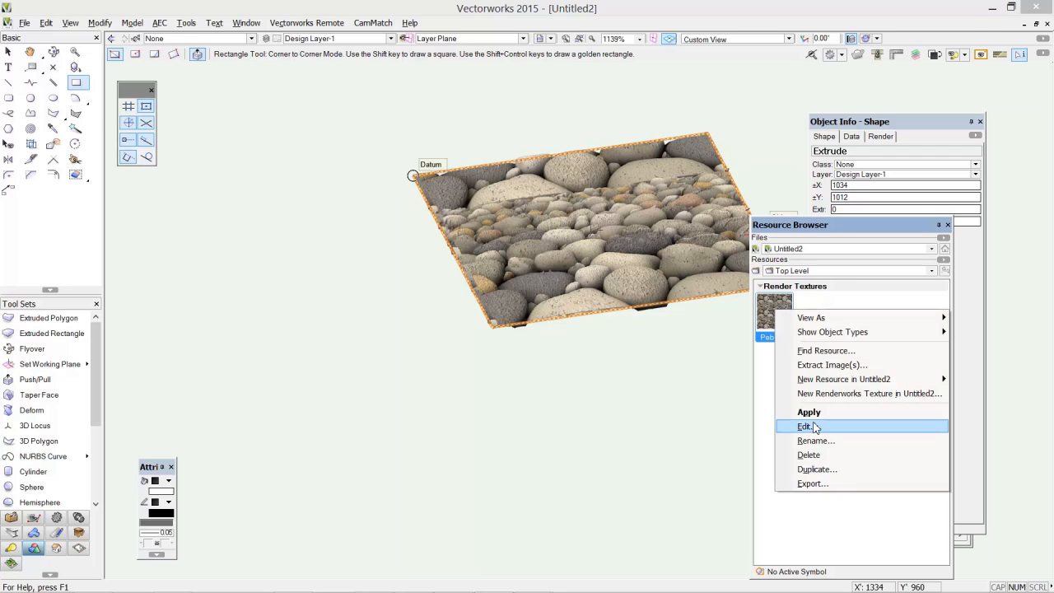
click(805, 427)
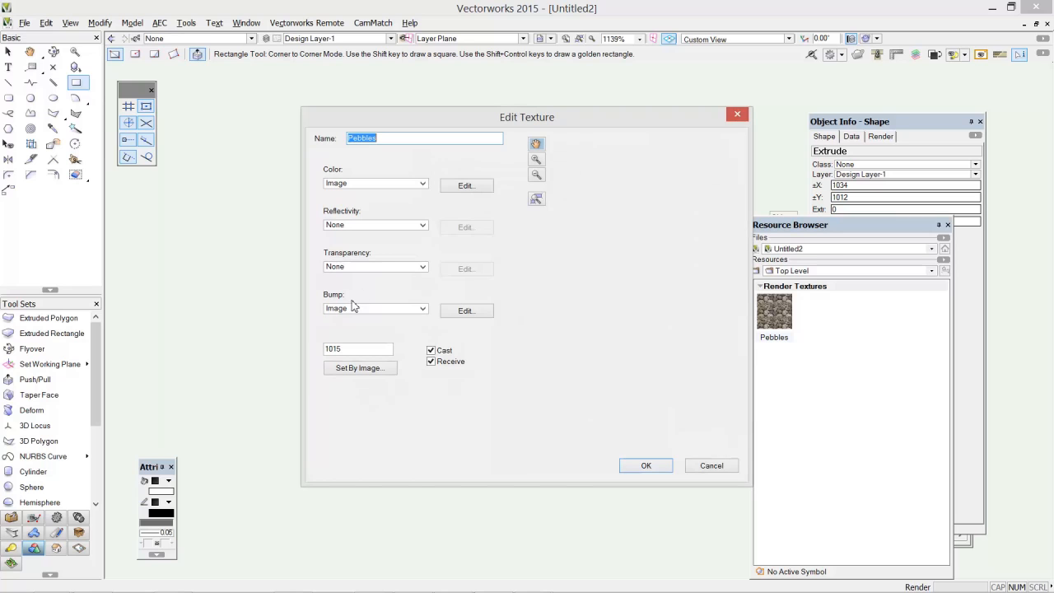
click(464, 310)
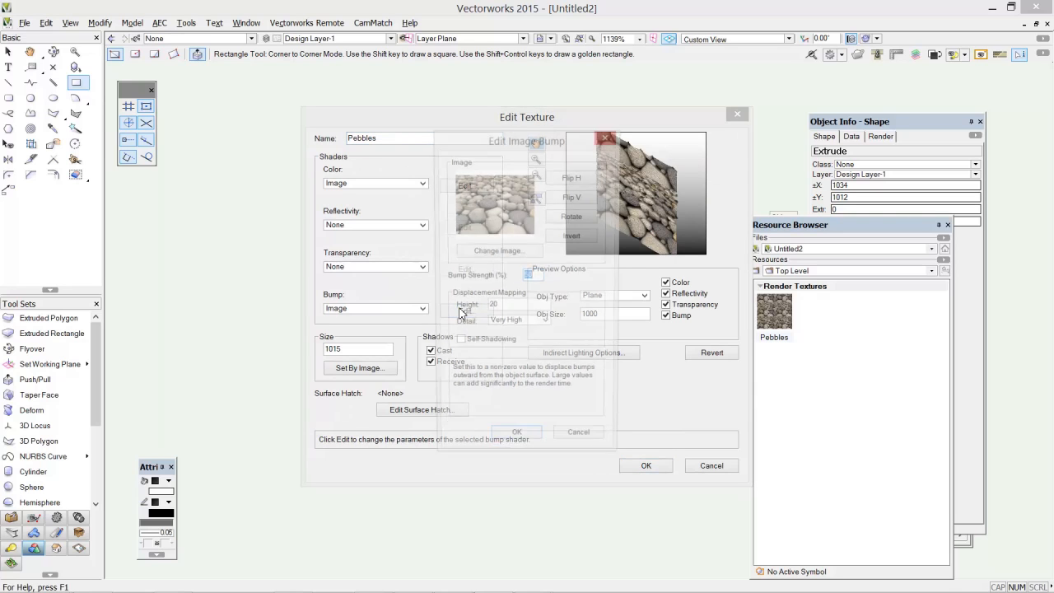
click(502, 250)
click(521, 352)
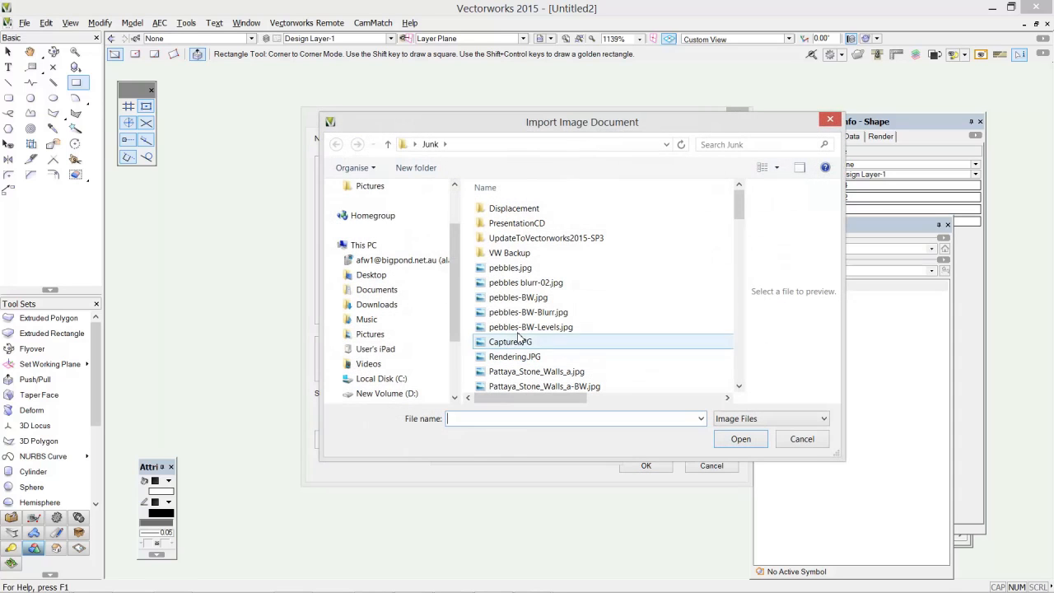
click(531, 284)
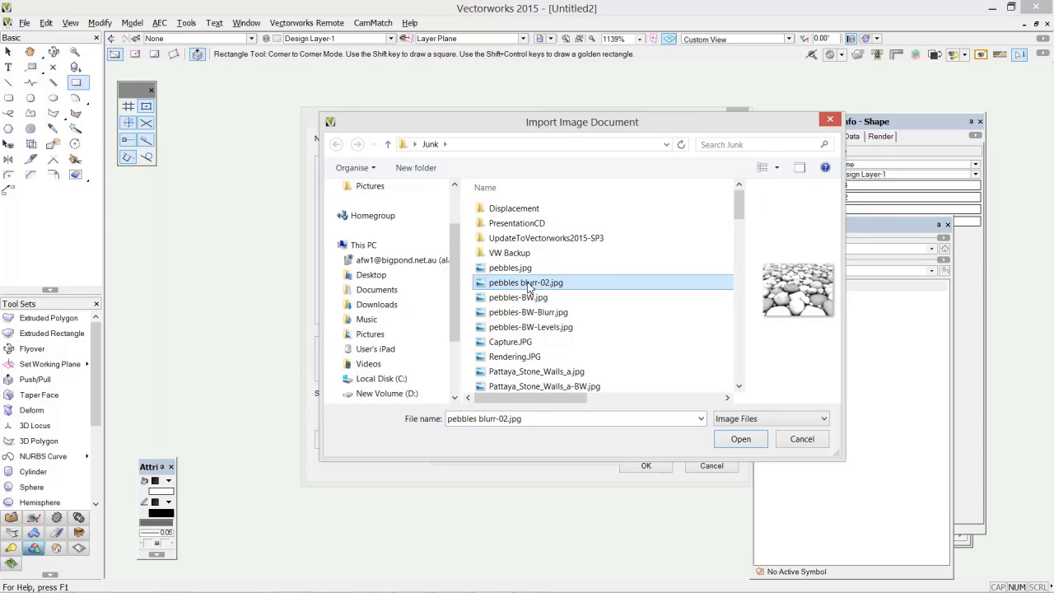
click(740, 439)
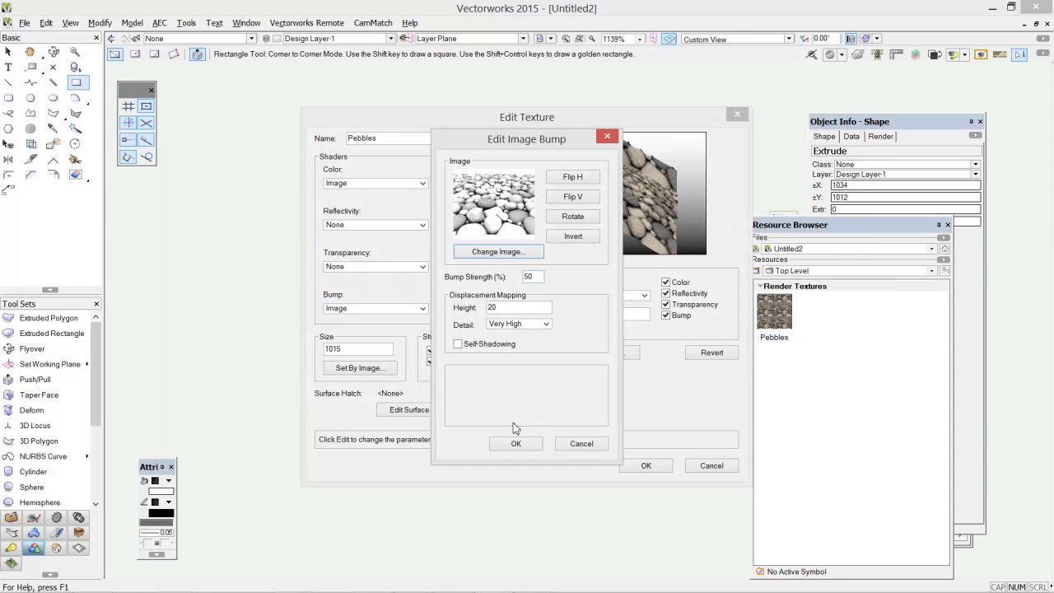
click(517, 444)
click(644, 465)
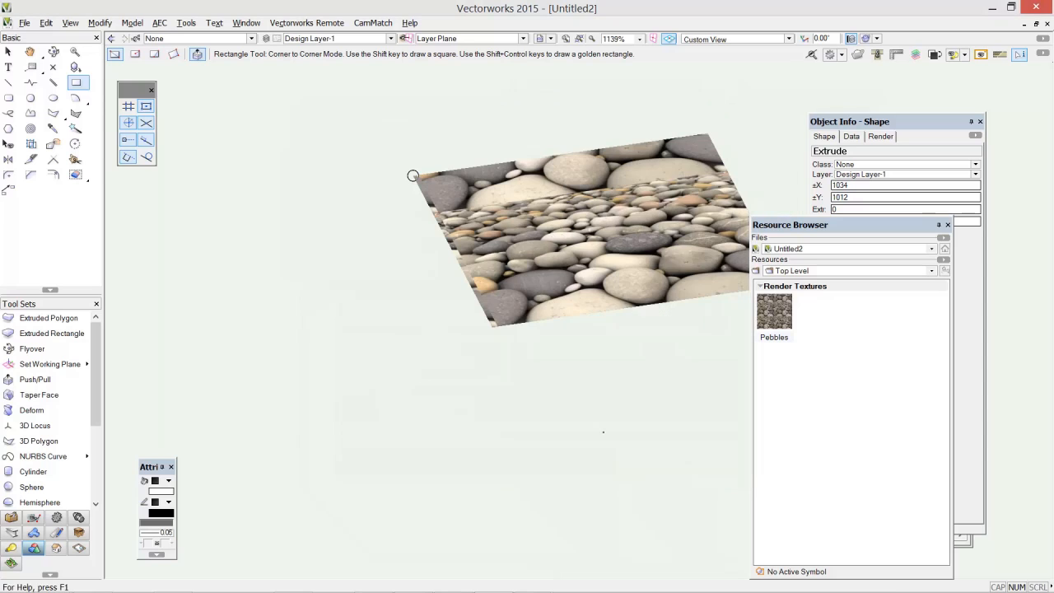
- Deselect the pebble-textured extrude and render the close-up view in Final Quality Renderworks
scroll(573, 288, up, 2)
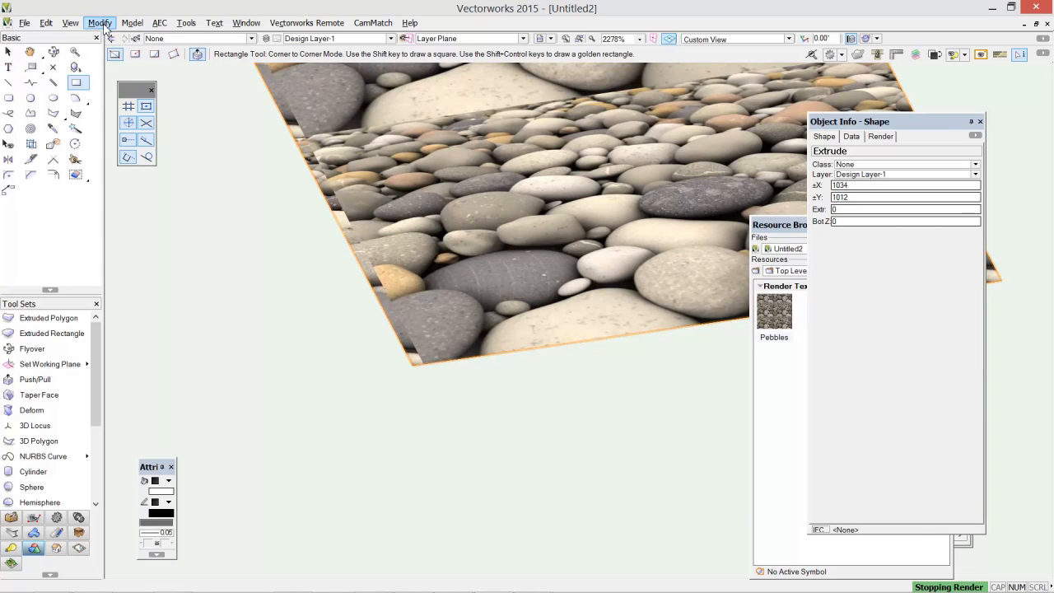
click(70, 22)
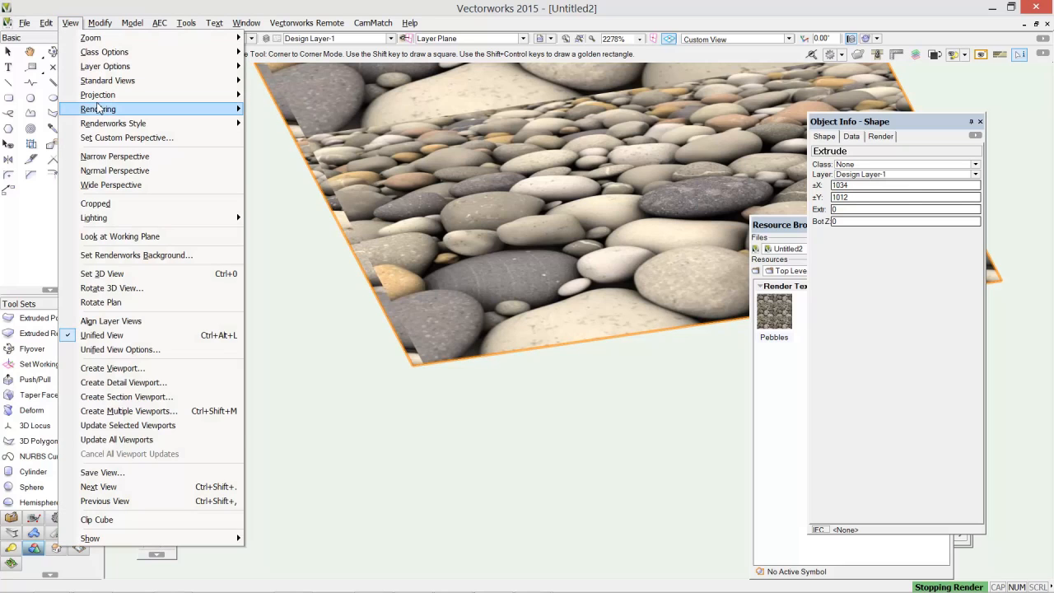
click(277, 226)
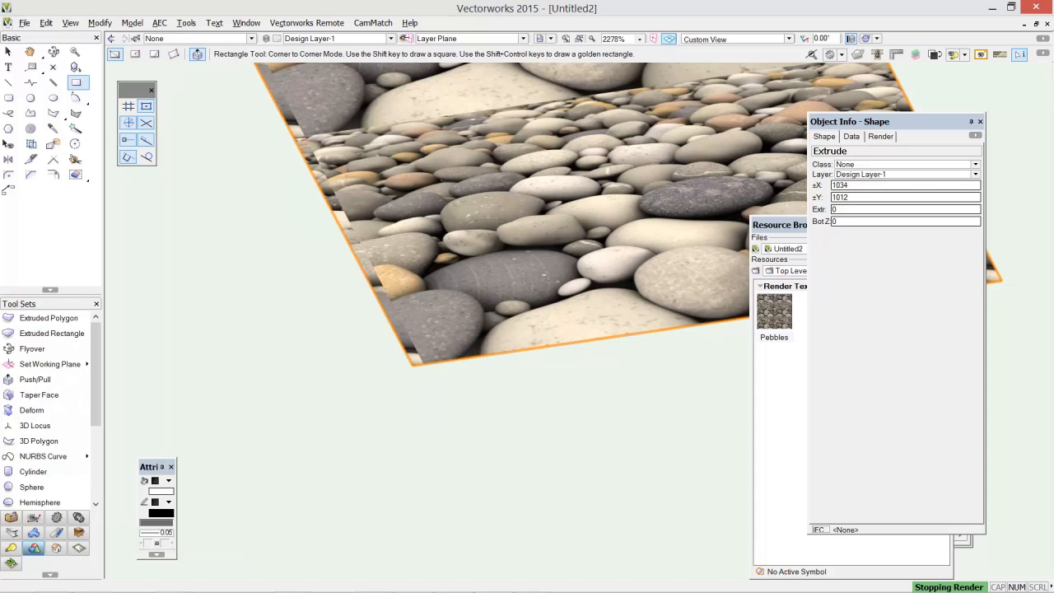
click(7, 52)
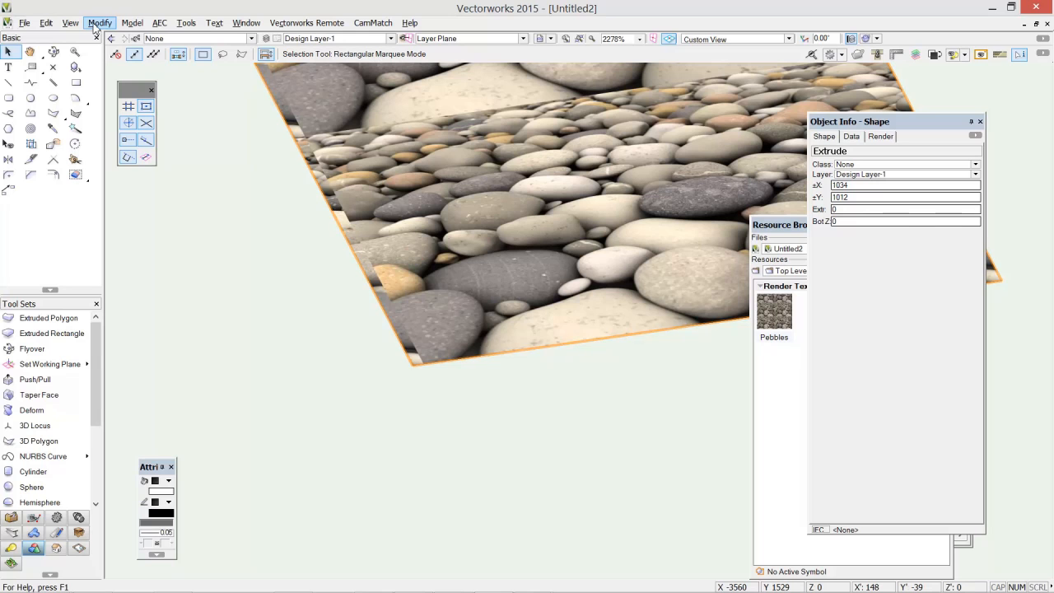
click(70, 22)
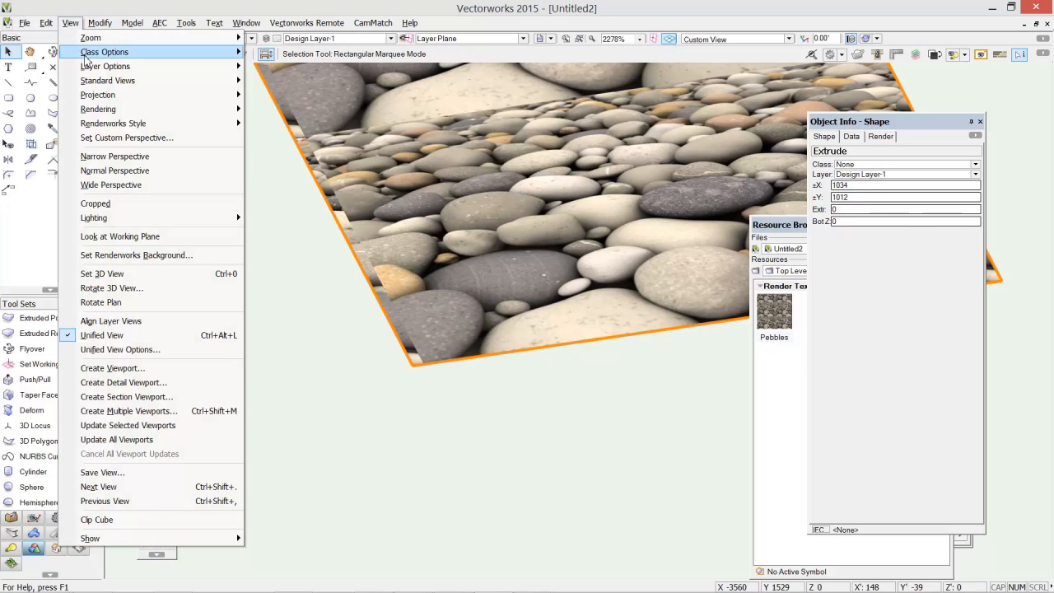
click(292, 269)
click(70, 22)
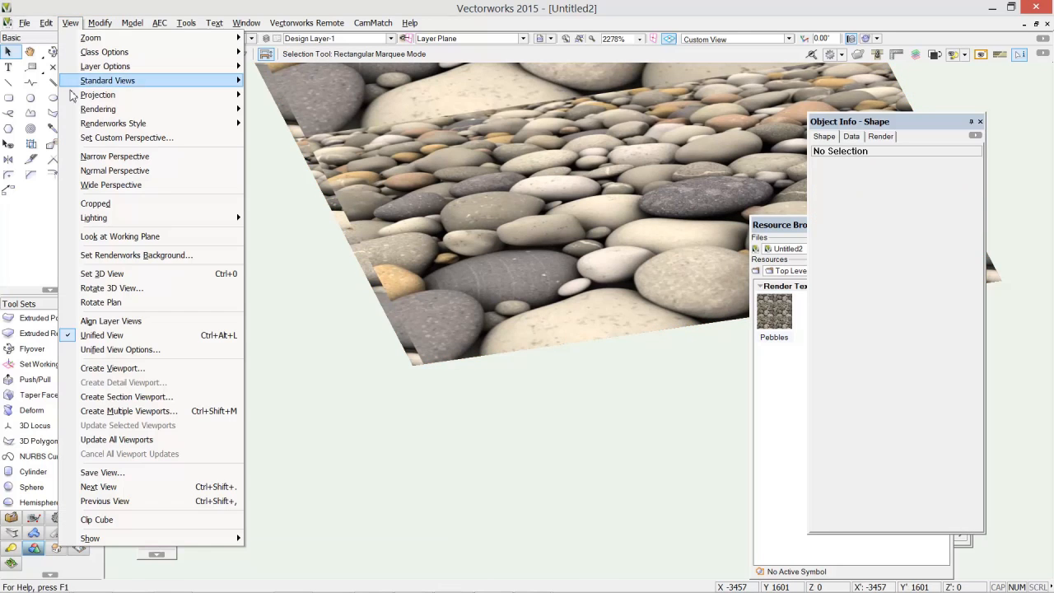
mouse_move(100, 111)
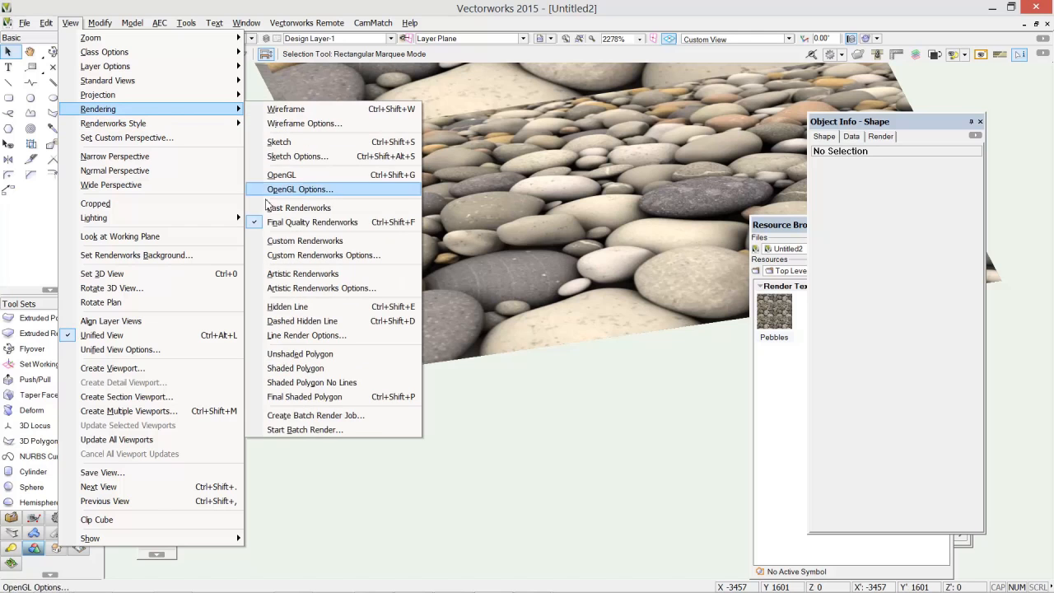
click(280, 222)
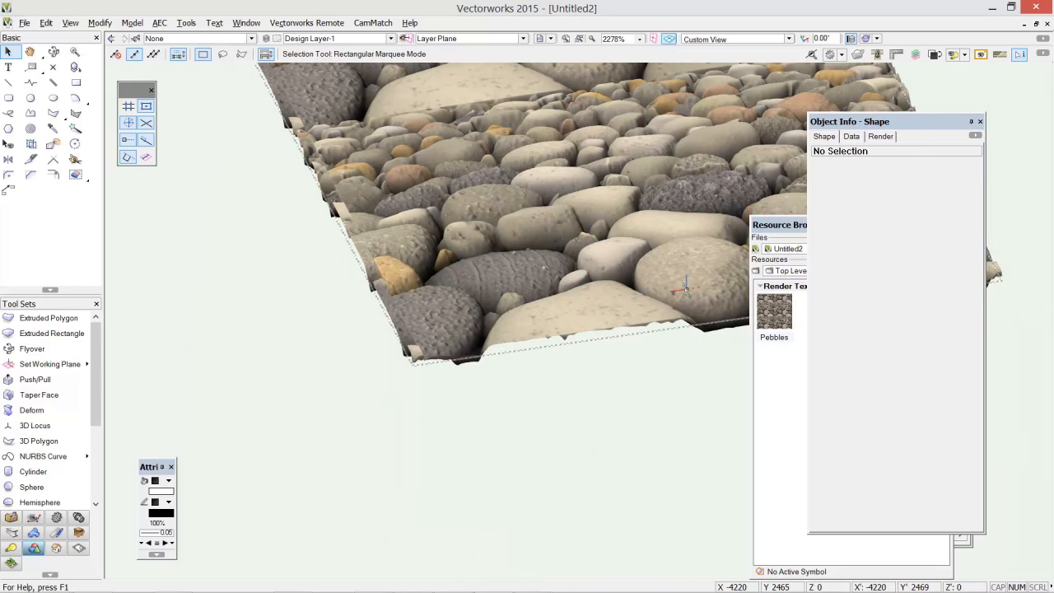
- Set the displacement mapping height of the Pebbles texture's image bump to 50
right_click(761, 306)
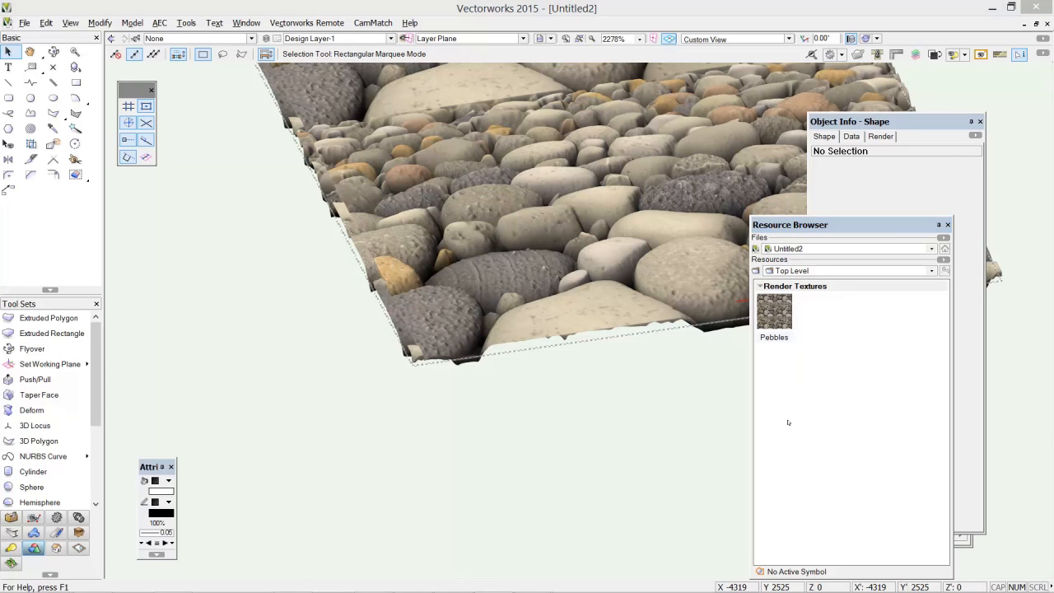
click(798, 427)
click(466, 311)
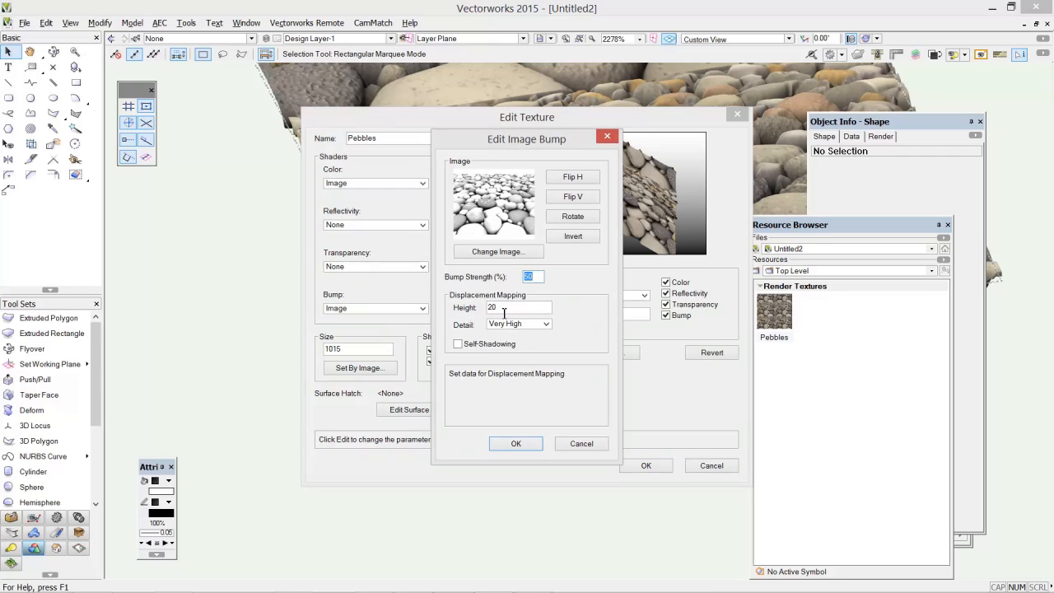
text(50)
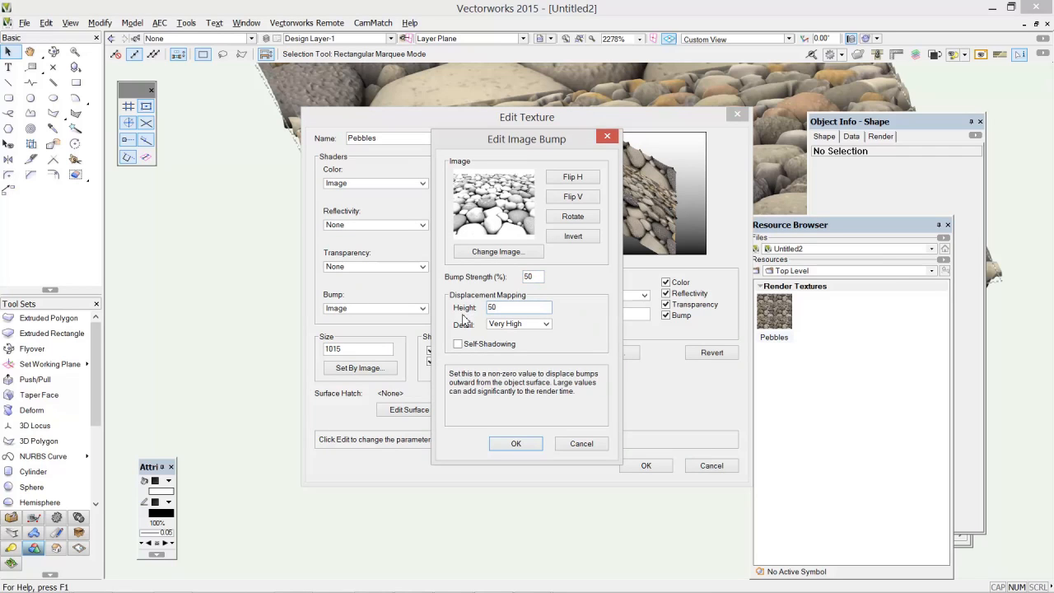
click(514, 442)
click(637, 464)
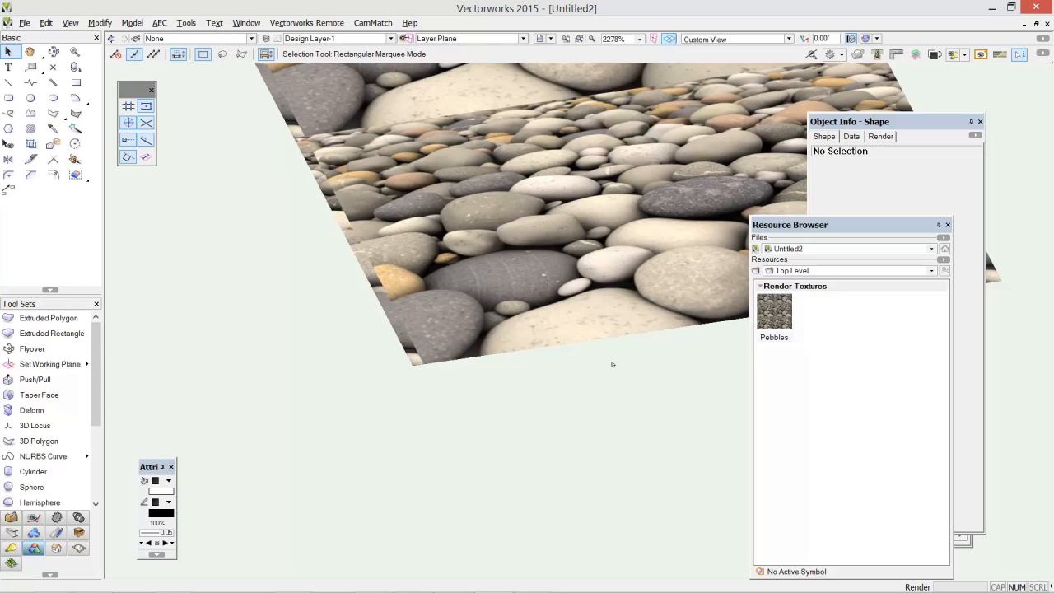